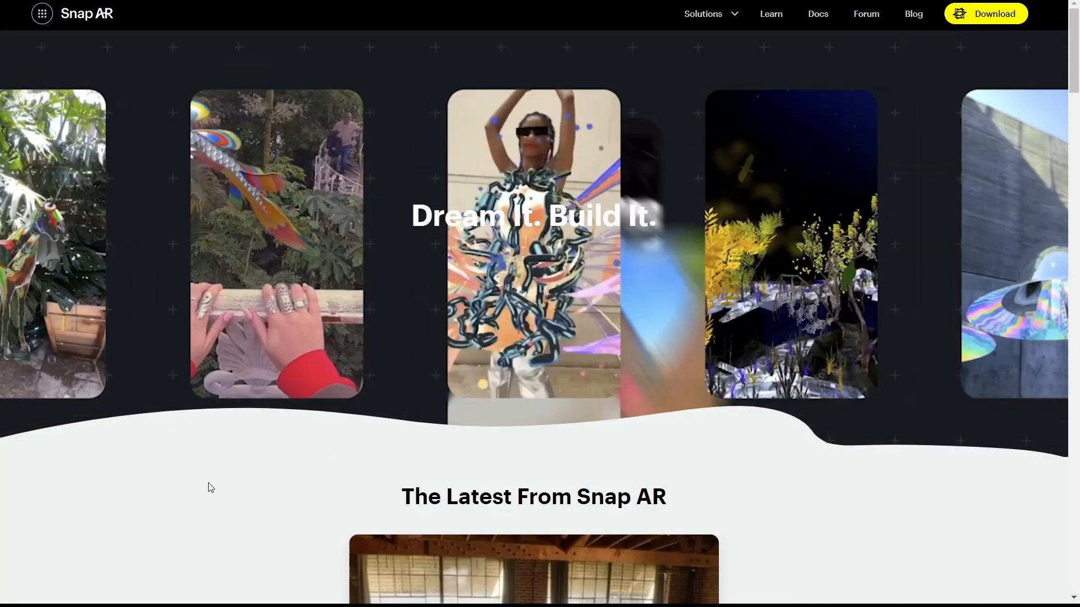
- Open the GenAI Suite announcement from the latest Snap AR news and read through the article
scroll(210, 487, down, 4)
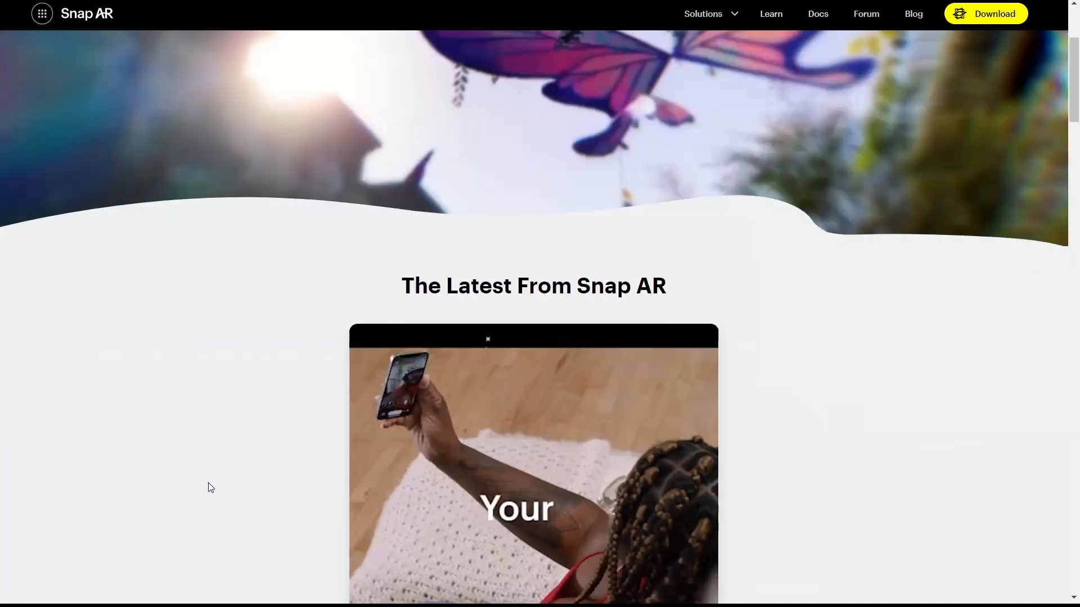
scroll(209, 487, down, 2)
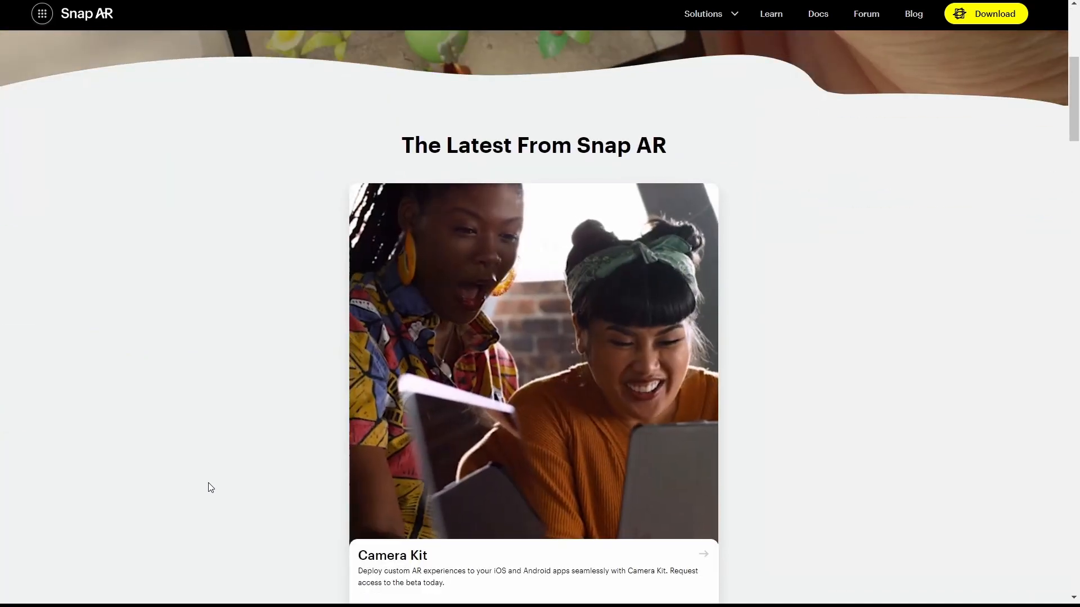
scroll(209, 487, down, 4)
scroll(207, 487, up, 2)
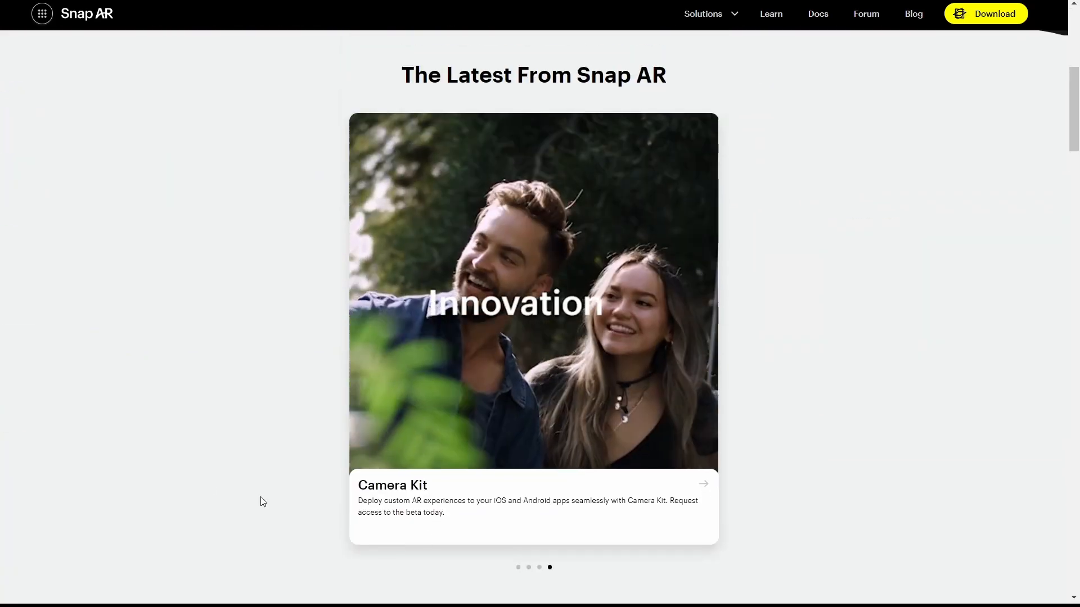
click(519, 568)
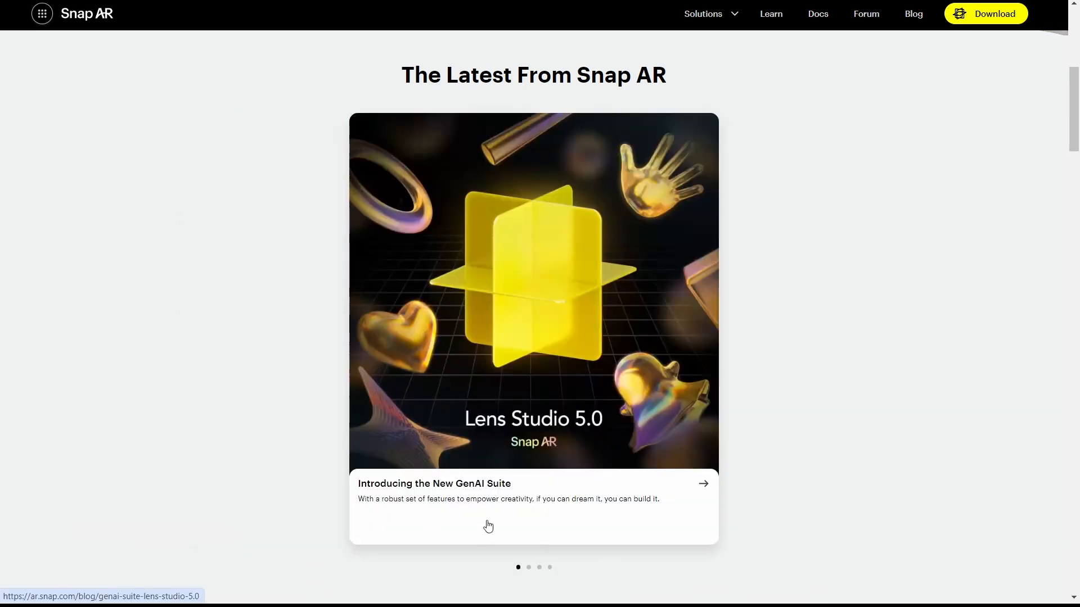
click(488, 527)
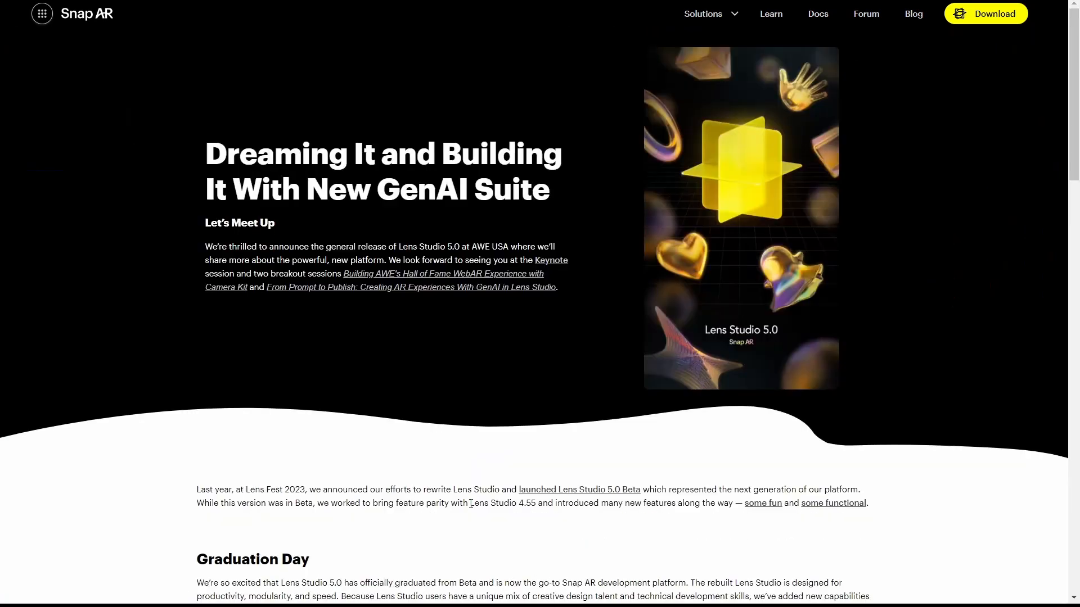
scroll(483, 459, down, 5)
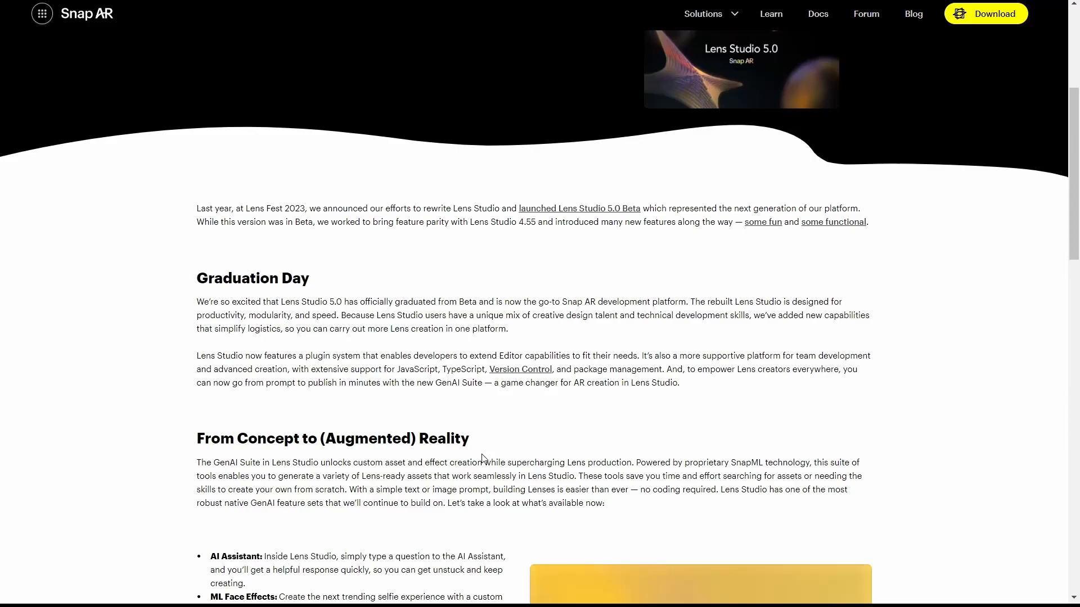
scroll(482, 459, down, 6)
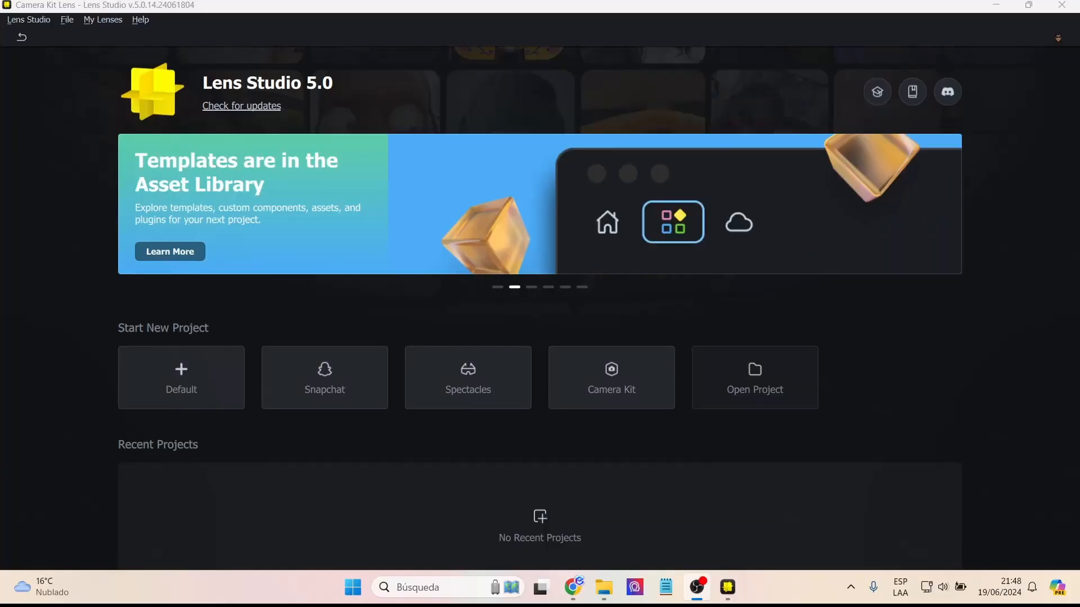
- Switch to Lens Studio and look through the start screen's banners and sample projects
click(499, 288)
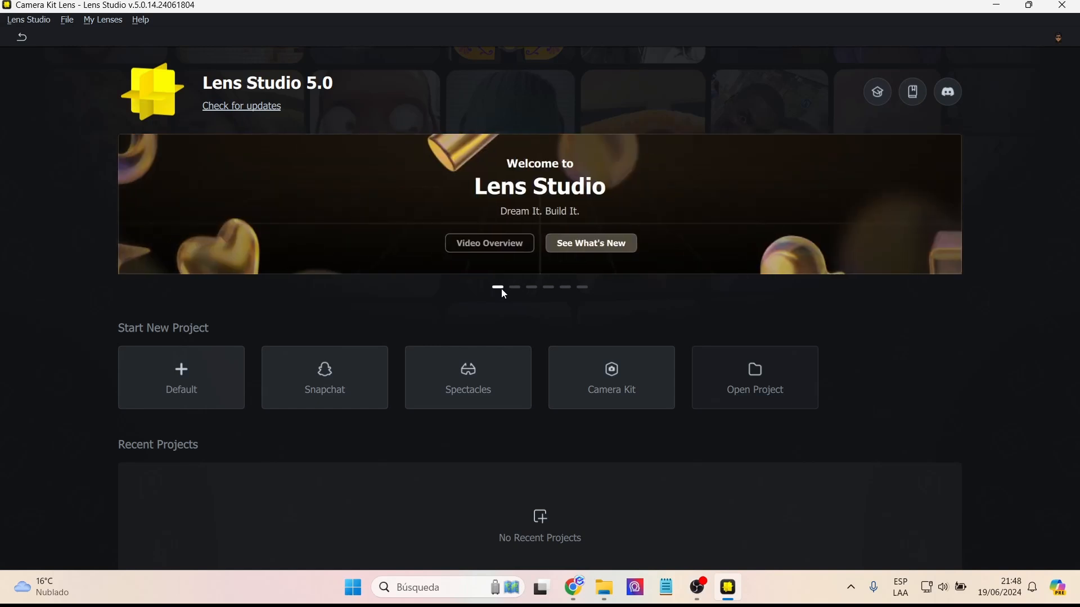
click(565, 287)
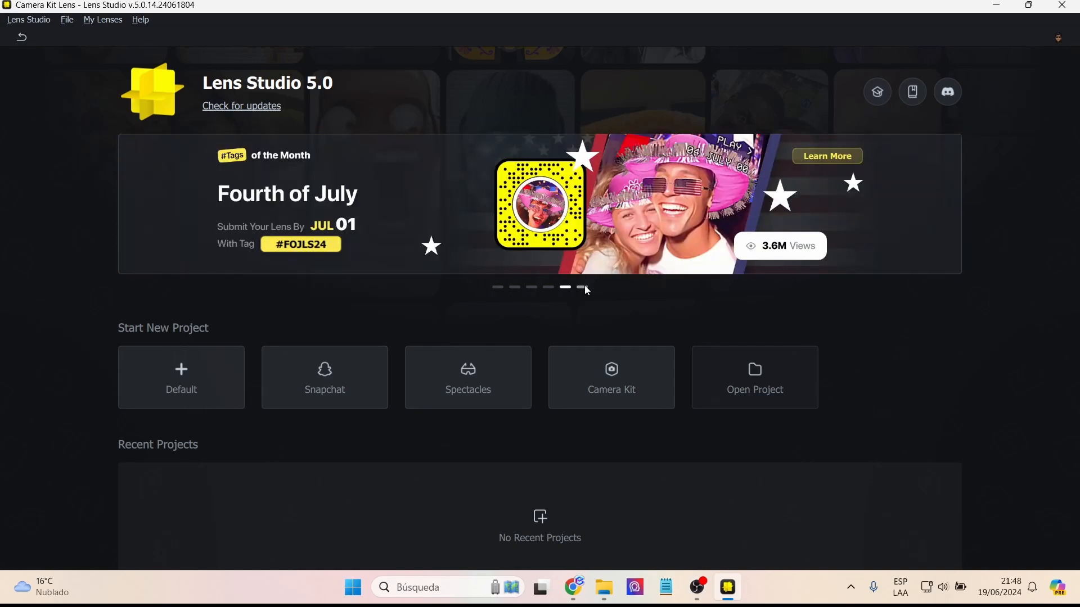
click(583, 287)
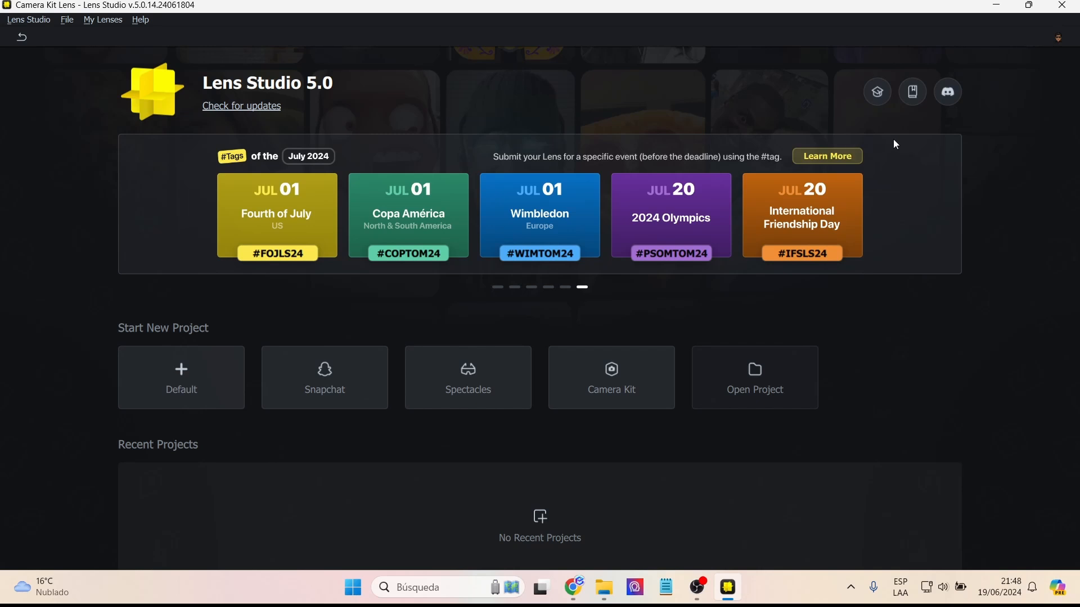
scroll(911, 355, down, 8)
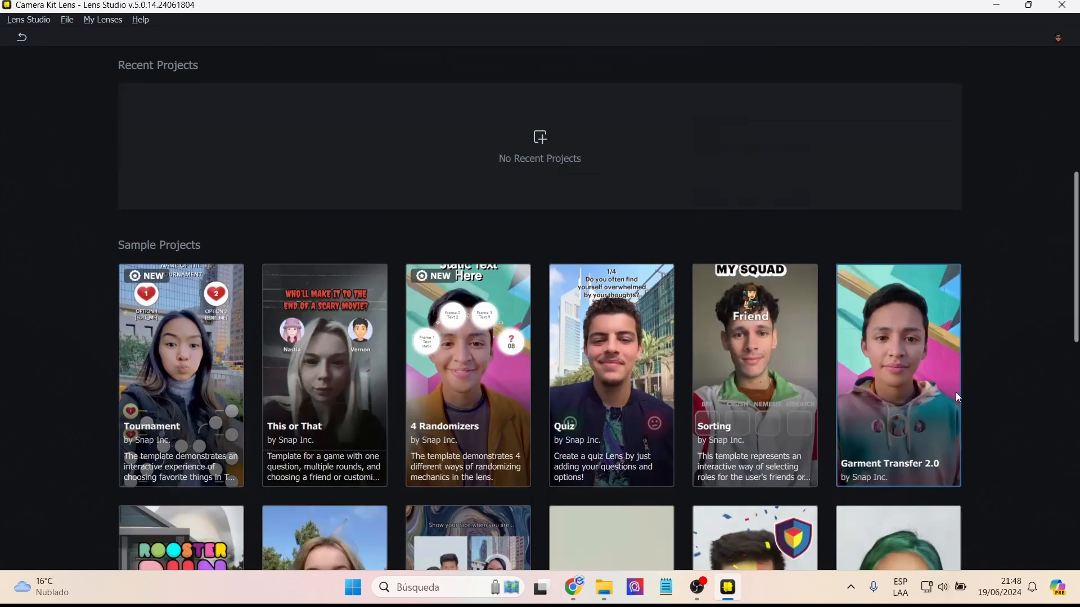
scroll(976, 401, down, 7)
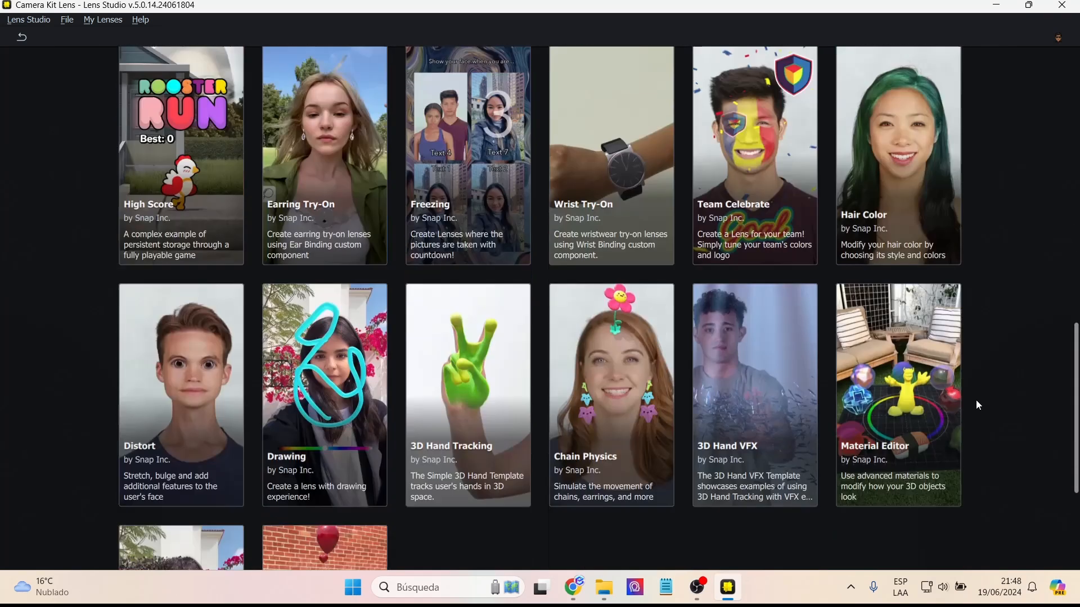
scroll(976, 399, down, 3)
scroll(976, 399, up, 13)
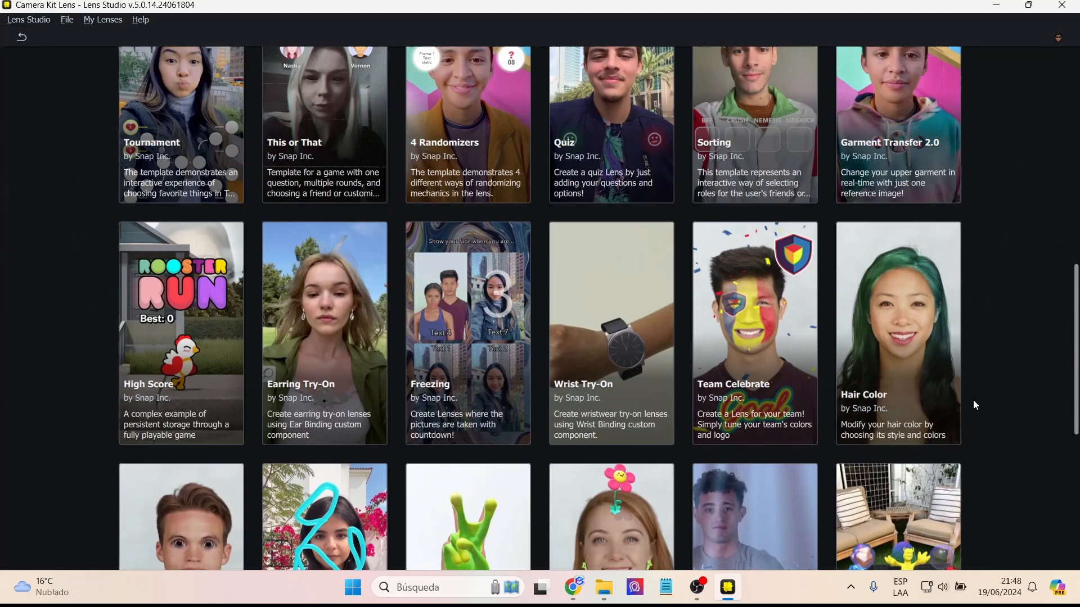
scroll(1002, 372, up, 7)
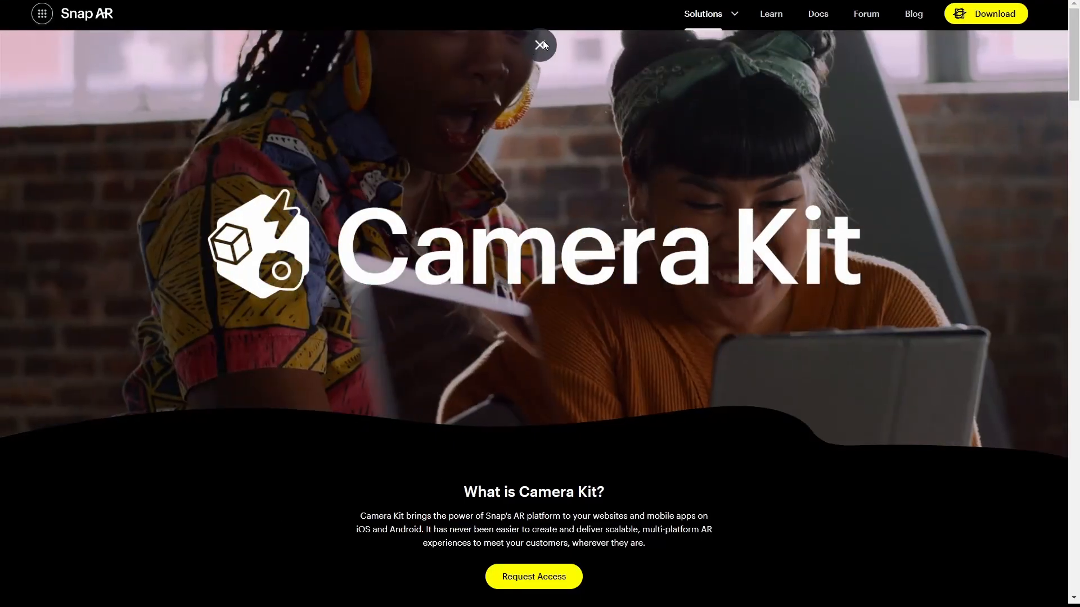
- Start a new Snapchat project from the Lens Studio start screen
click(541, 44)
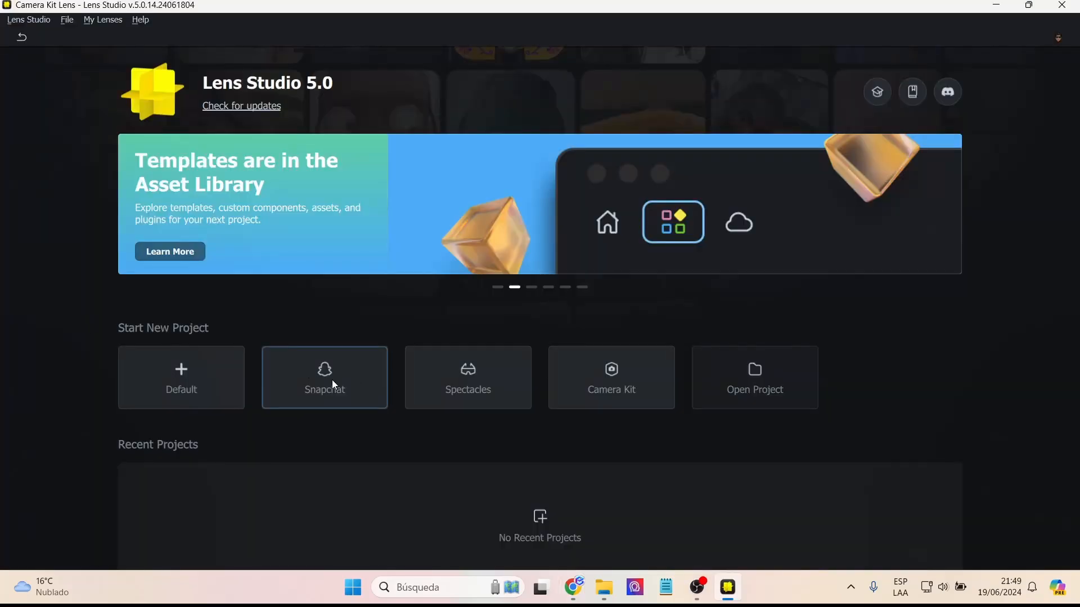
click(332, 380)
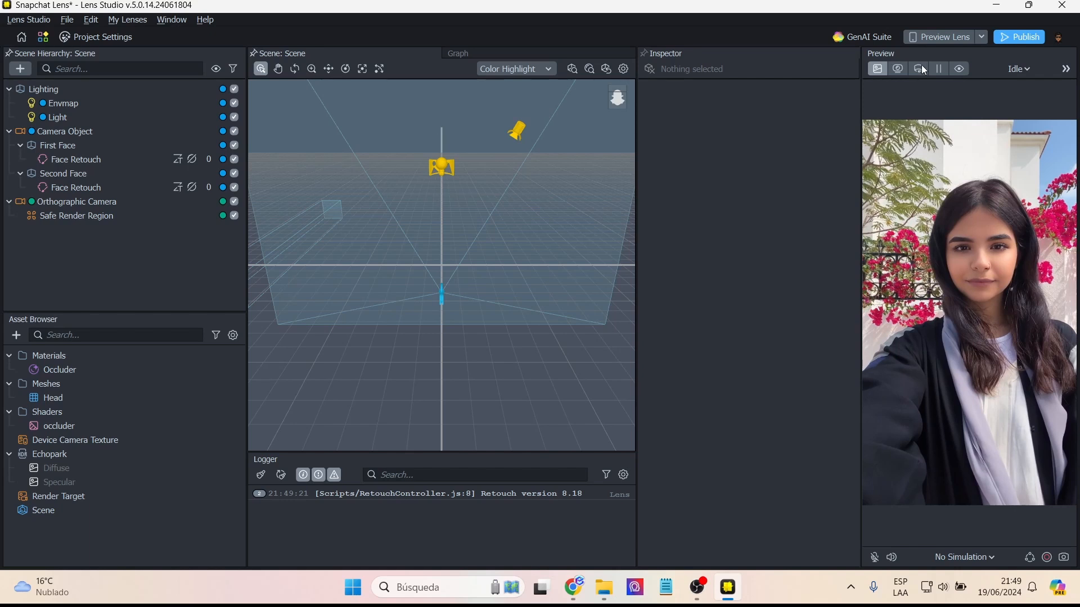
- Open the GenAI Suite and display its full list of generation tools
click(869, 38)
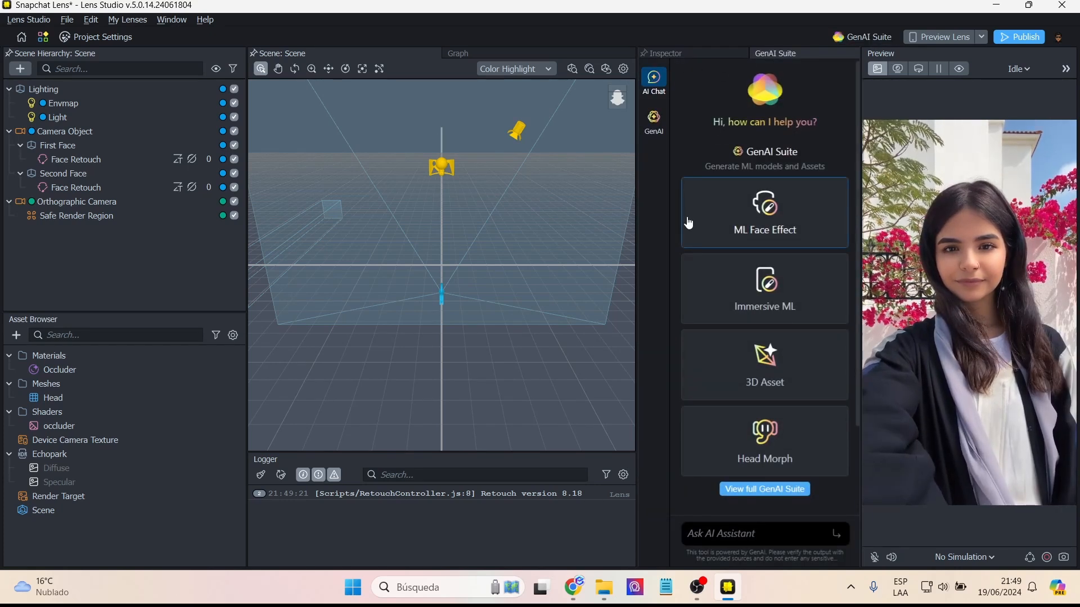
scroll(689, 222, down, 2)
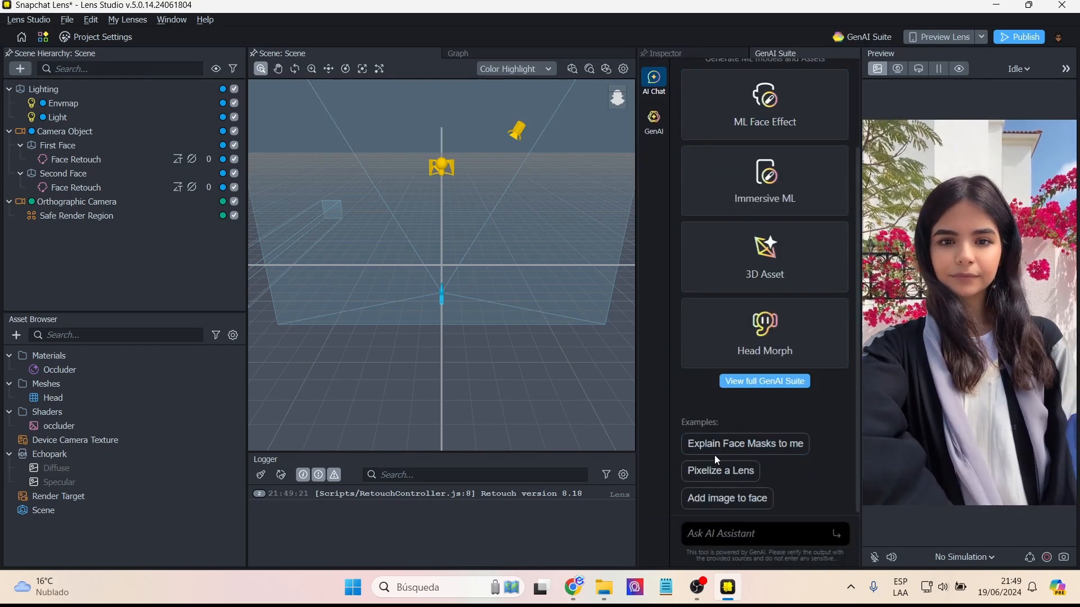
scroll(714, 455, up, 2)
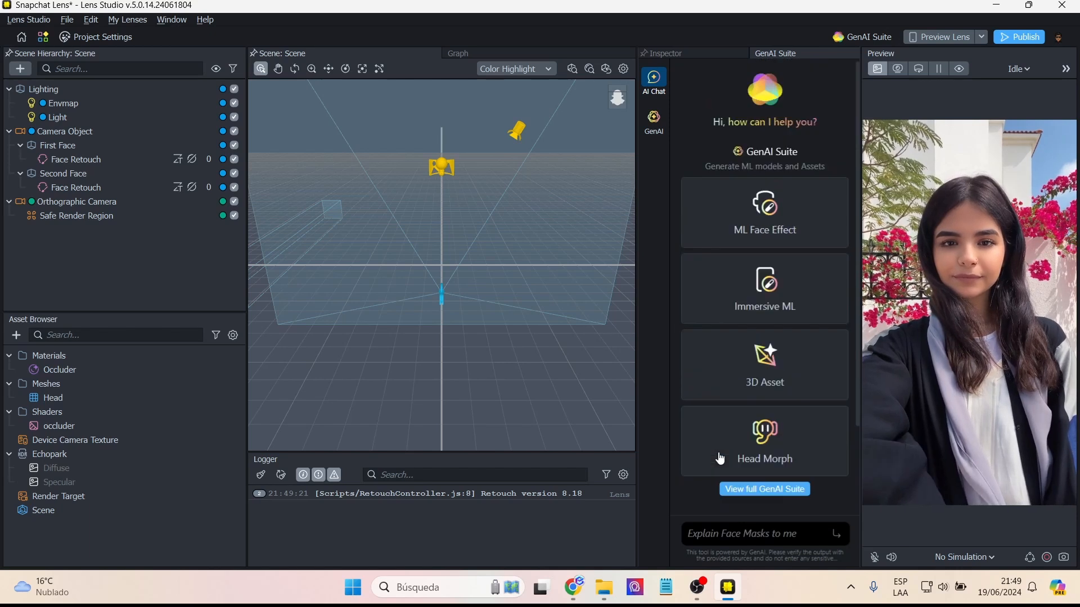
click(654, 119)
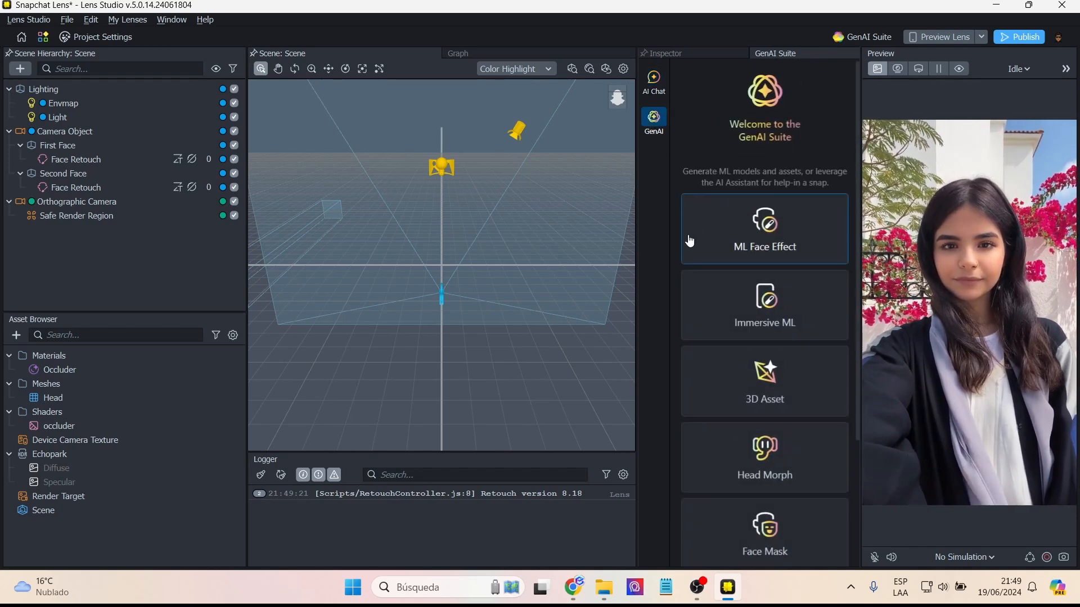
scroll(687, 242, down, 3)
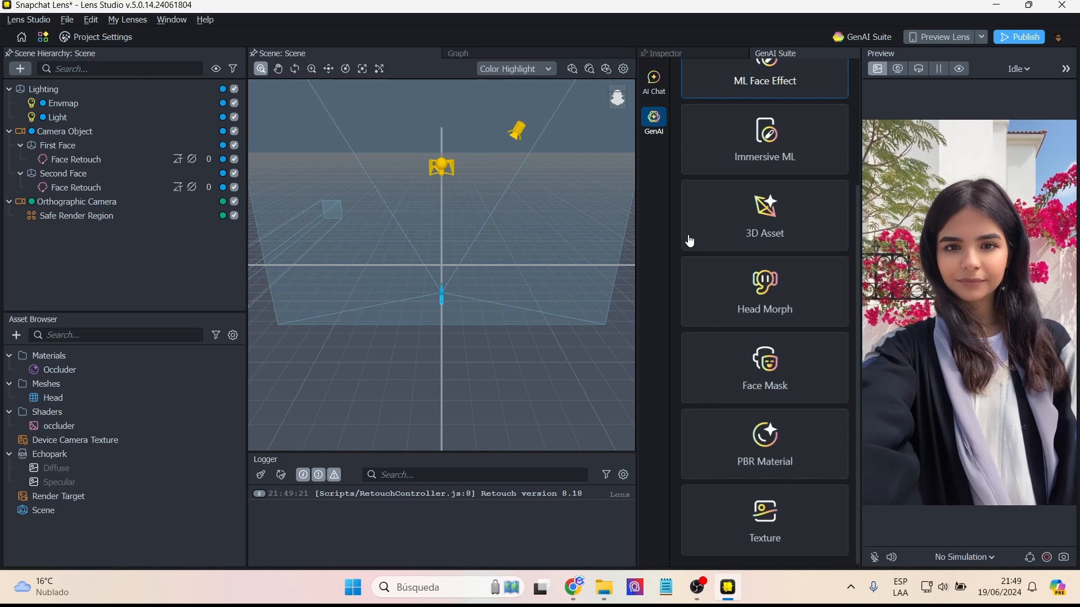
scroll(689, 225, up, 3)
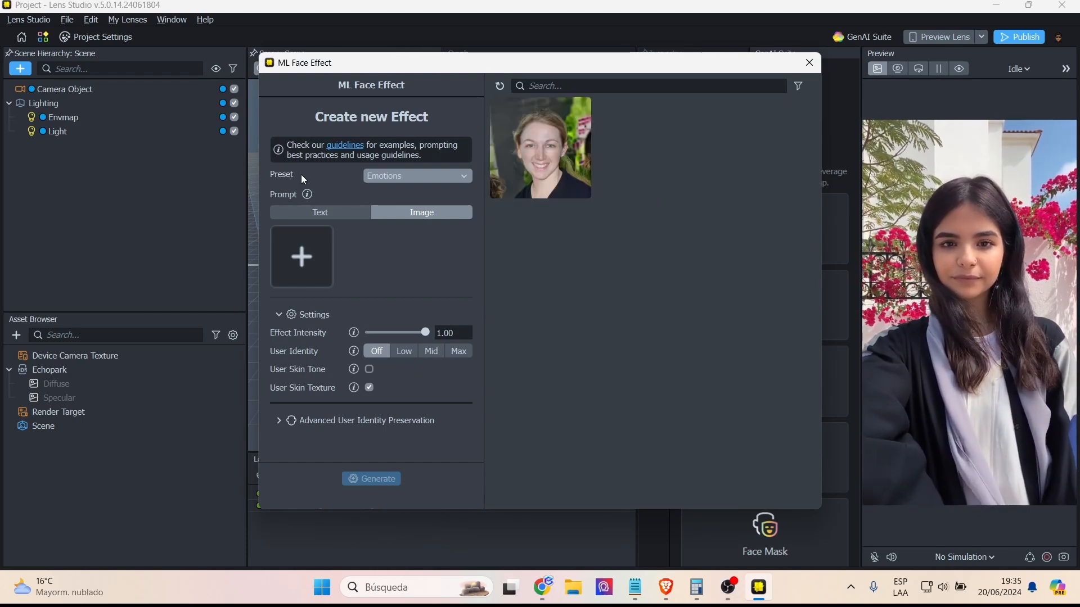
- Set the ML Face Effect preset to Default and the prompt type to Image
click(423, 178)
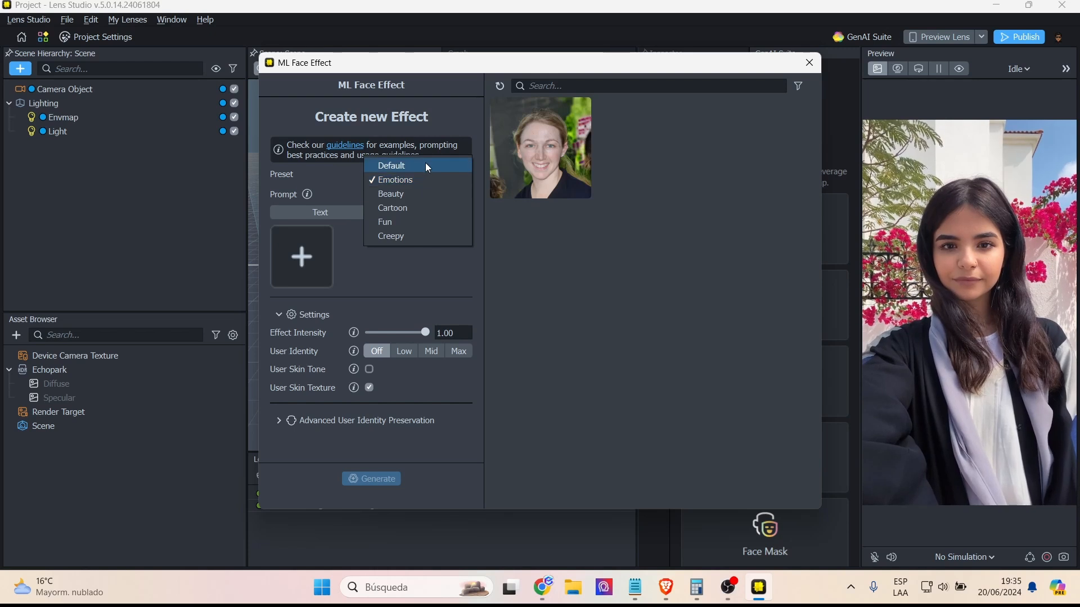
click(425, 163)
click(430, 177)
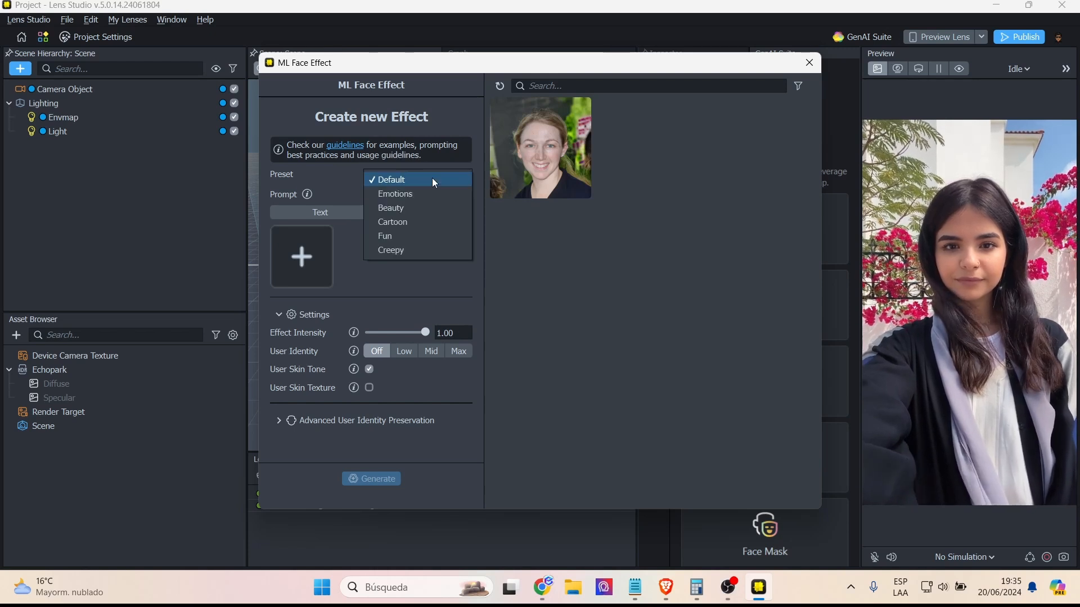
click(433, 180)
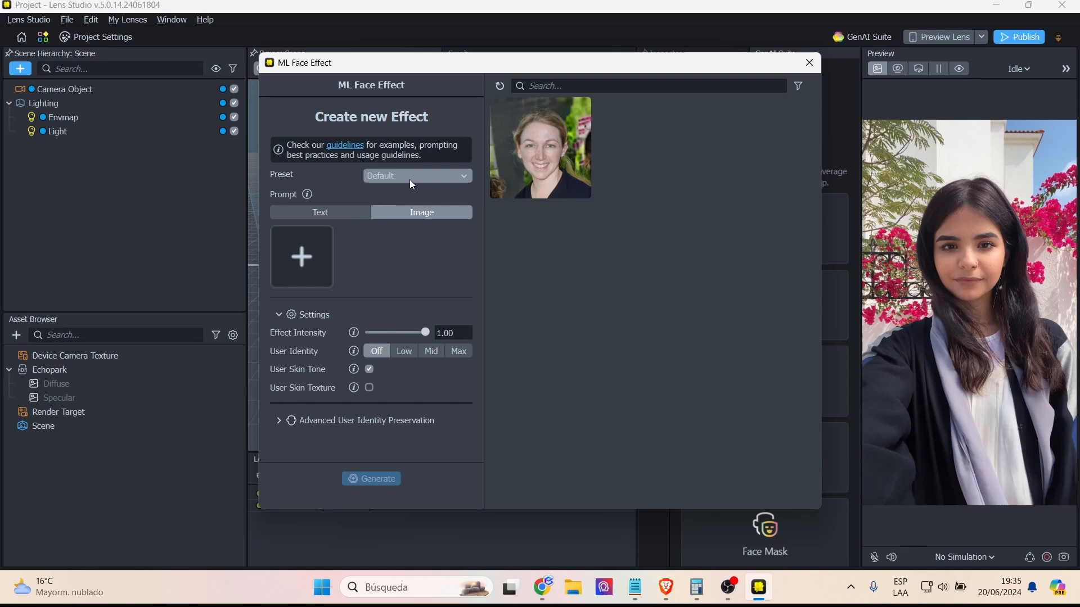
click(321, 213)
click(426, 213)
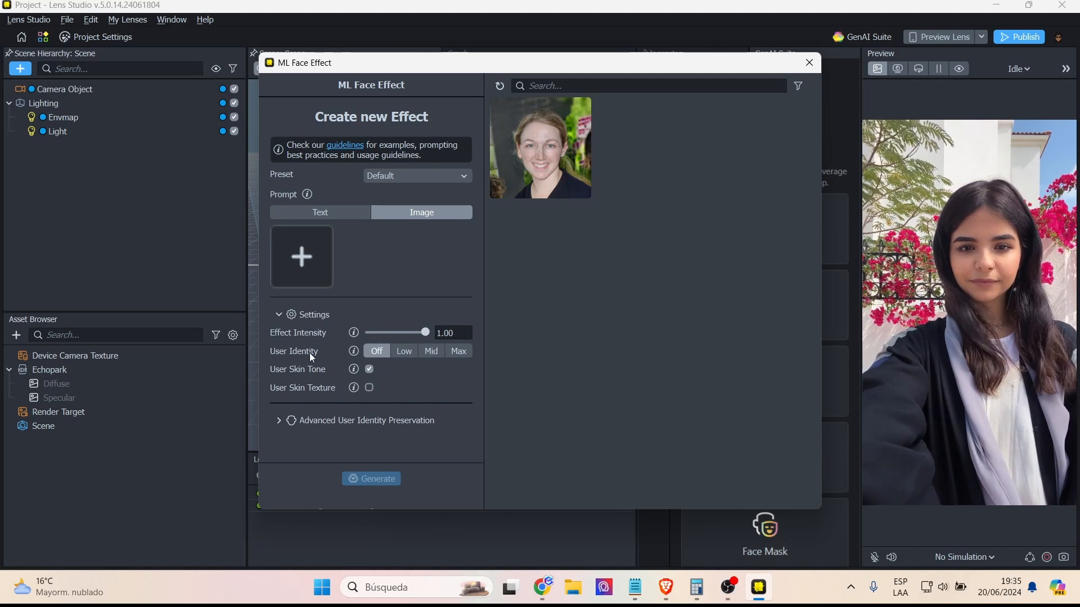
- Examine the help for effect intensity, user identity and skin texture, and expand the Advanced User Identity Preservation options
mouse_move(354, 352)
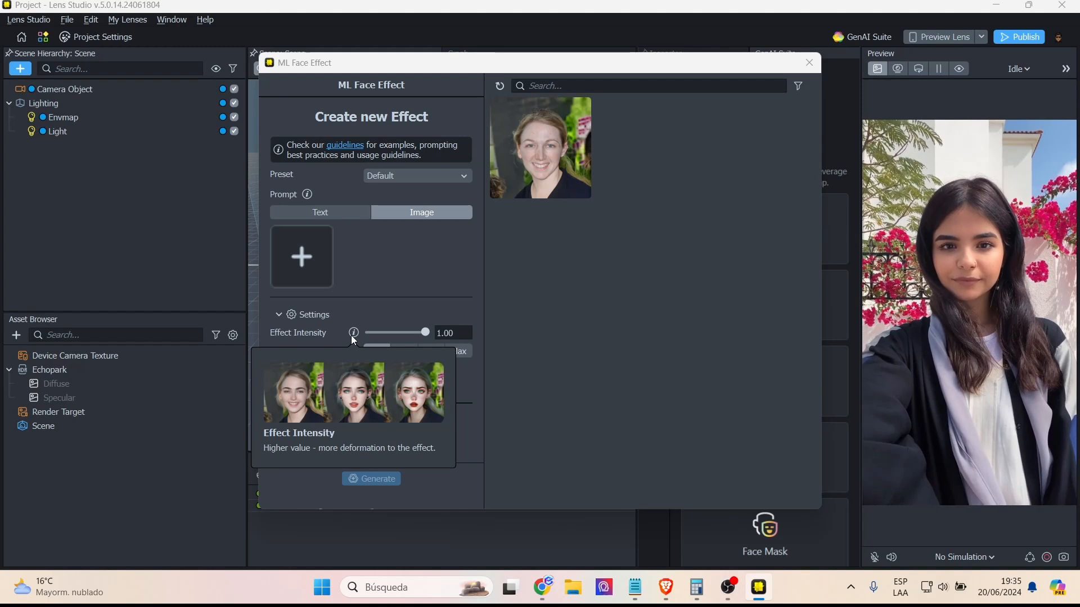
mouse_move(354, 389)
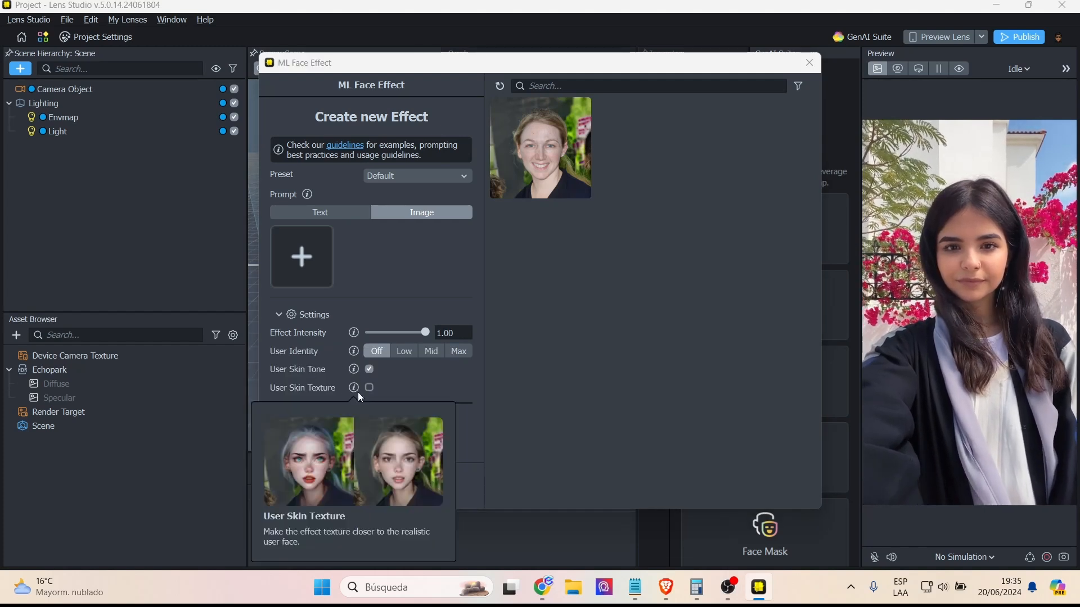
click(279, 425)
scroll(325, 388, down, 3)
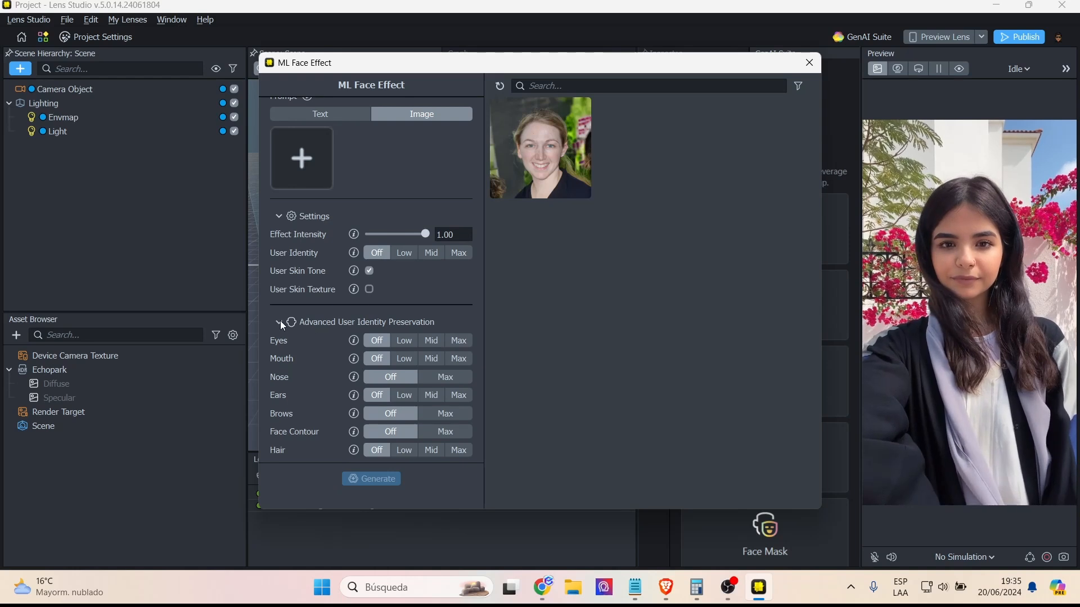
scroll(363, 358, up, 3)
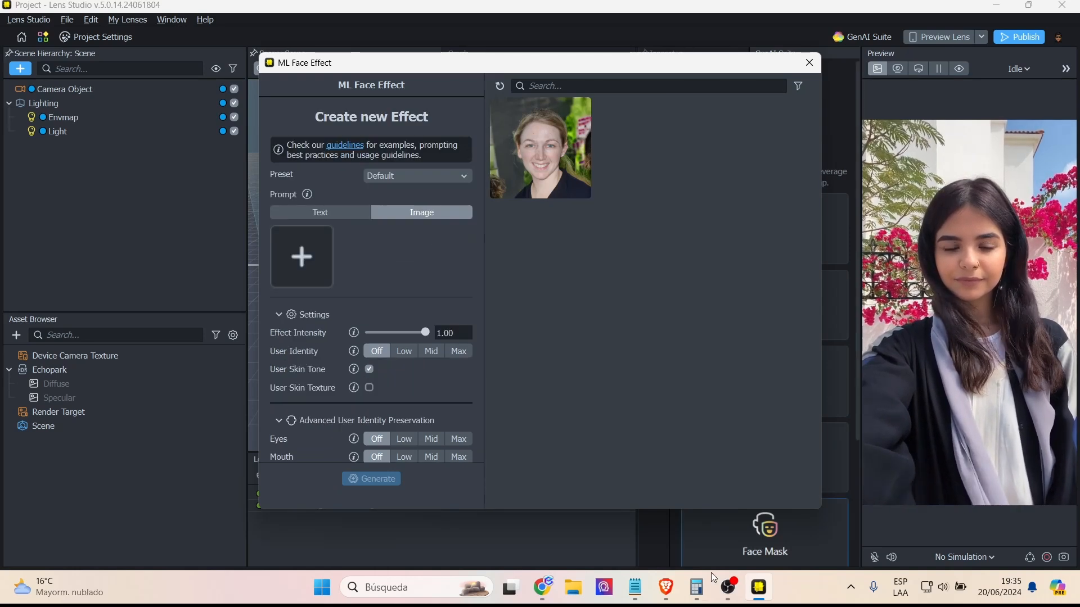
click(726, 584)
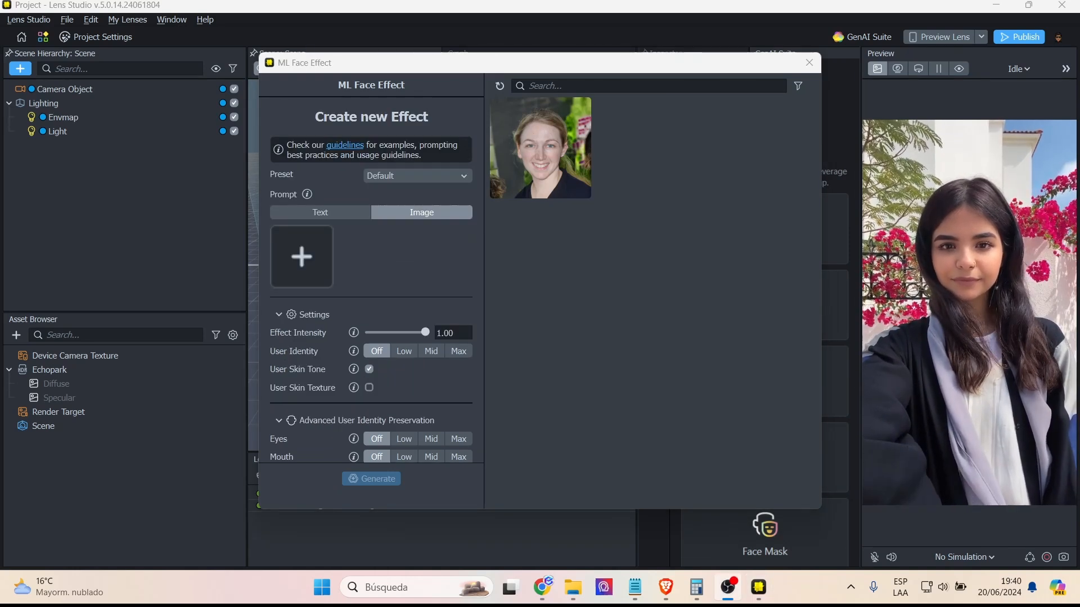
click(369, 258)
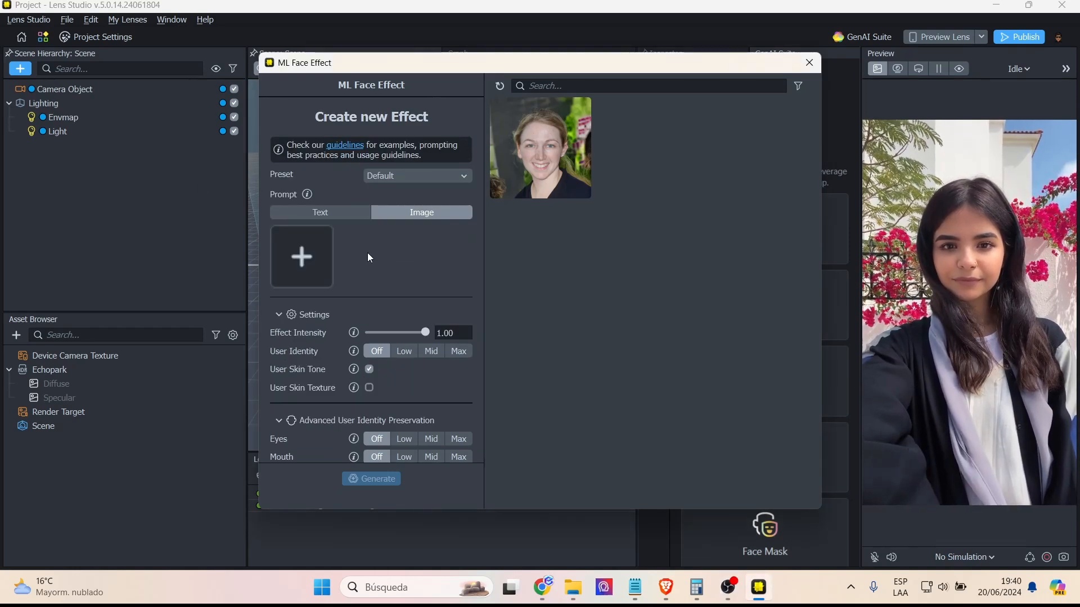
- Add five Van Gogh painting images from the "lens studio 5" folder as the face effect's image prompts
click(311, 258)
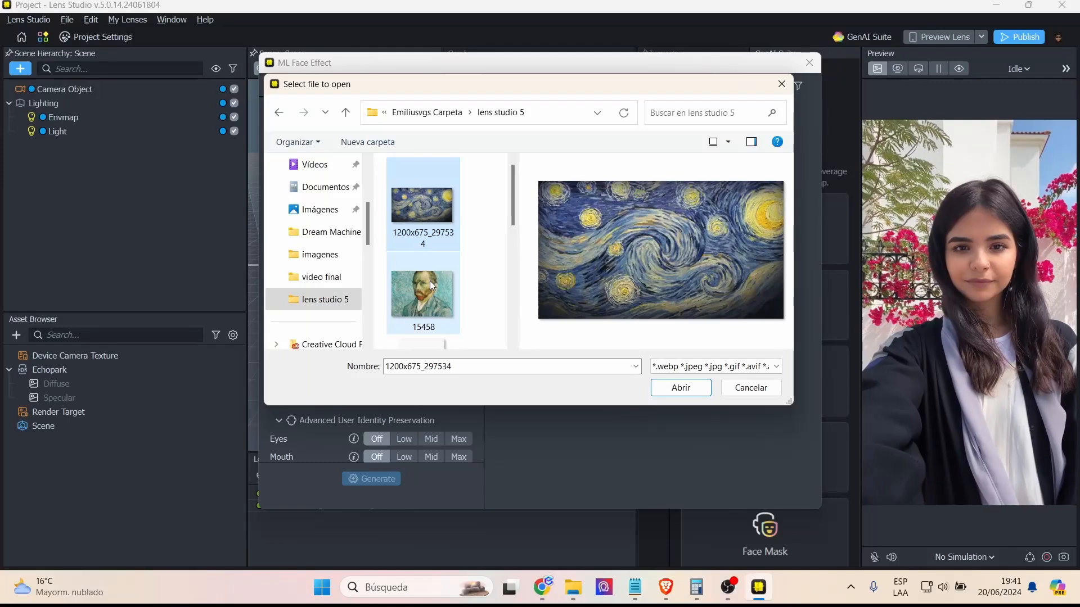
ctrl+click(430, 281)
drag(511, 207, 513, 307)
ctrl+click(417, 302)
ctrl+click(409, 305)
click(678, 389)
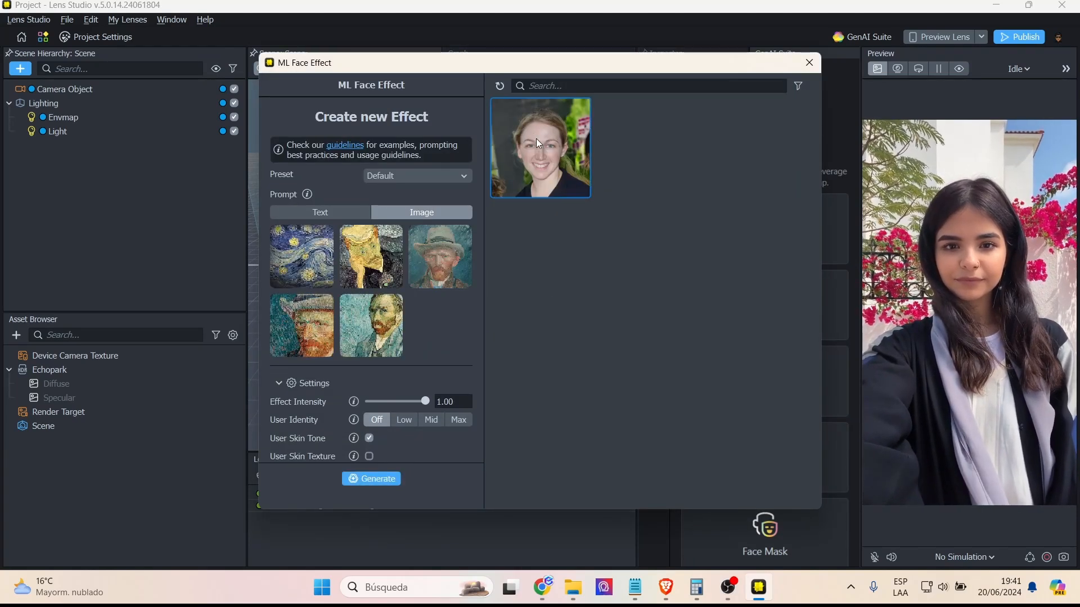
- Keep the Default preset and generate the face effect from the painting images
click(419, 176)
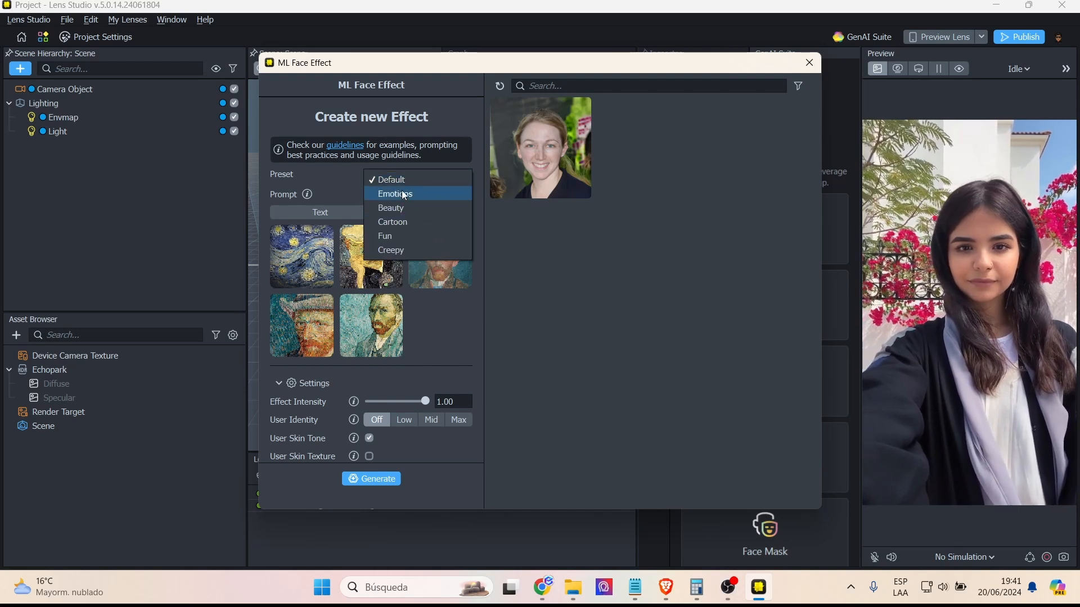
click(389, 179)
click(375, 479)
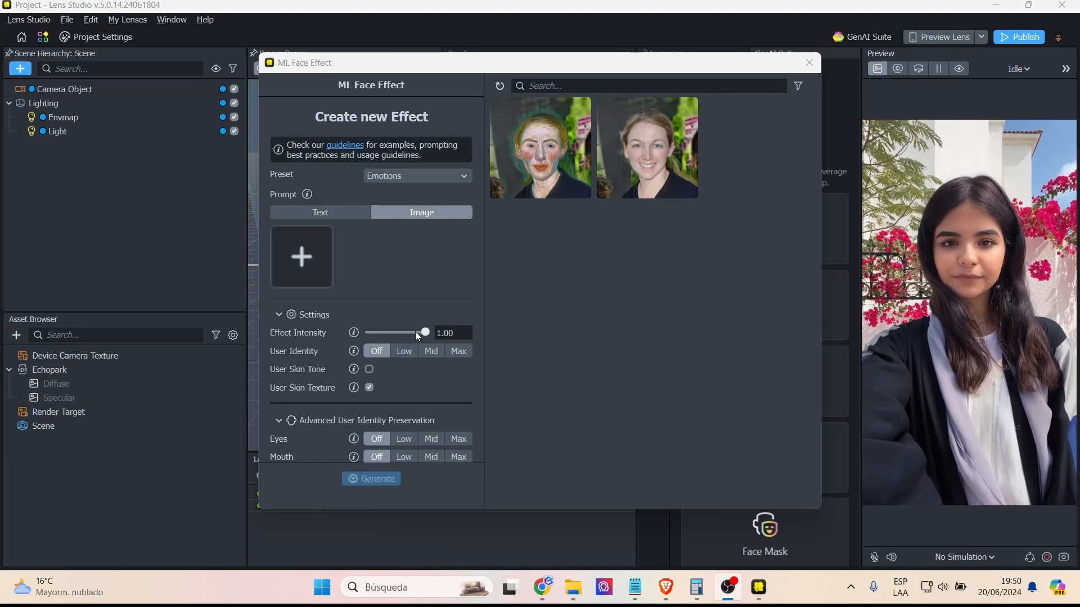
- Create the model for the generated Van Gogh face effect after comparing its preview with the original photo
drag(416, 335, 367, 337)
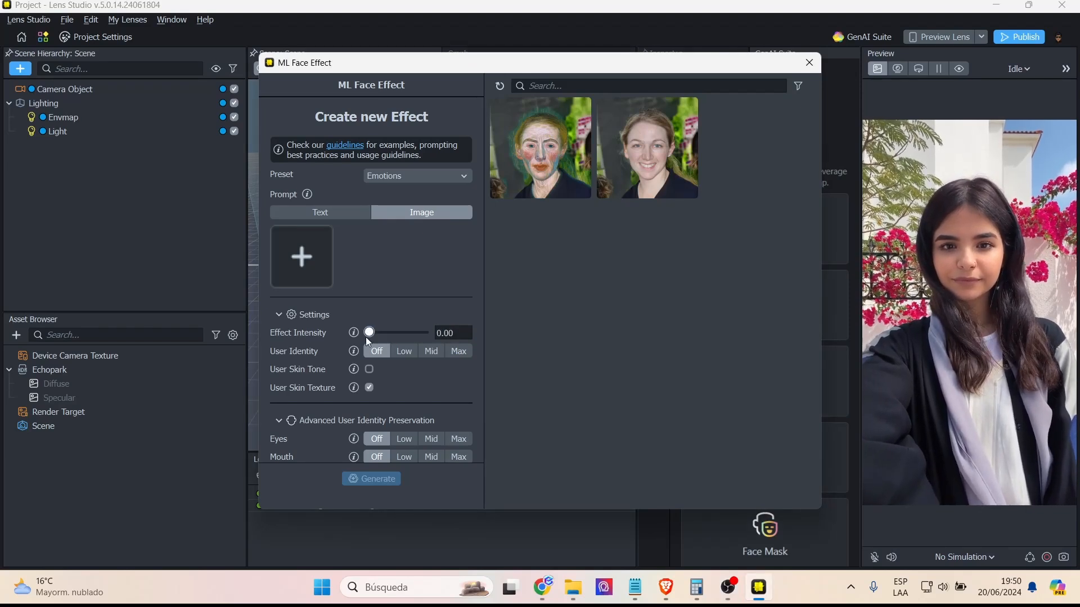
click(535, 150)
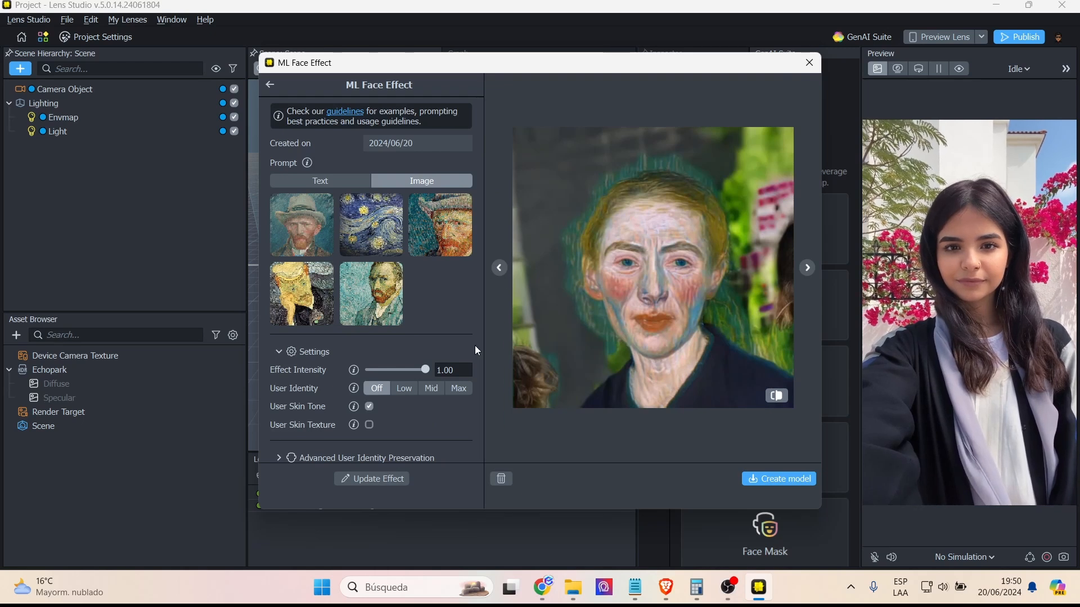
scroll(400, 407, down, 1)
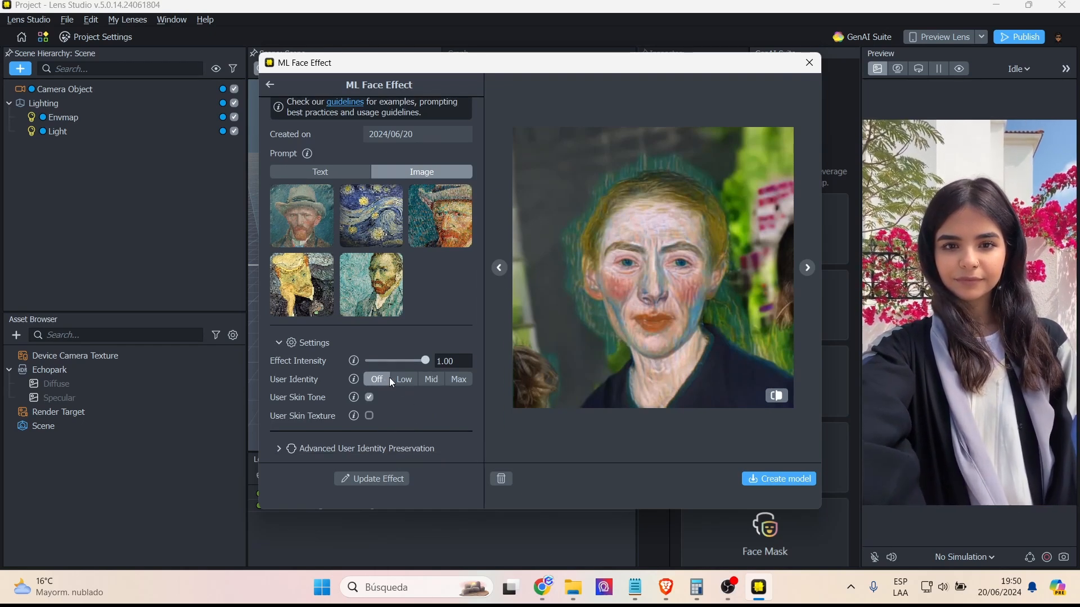
click(774, 397)
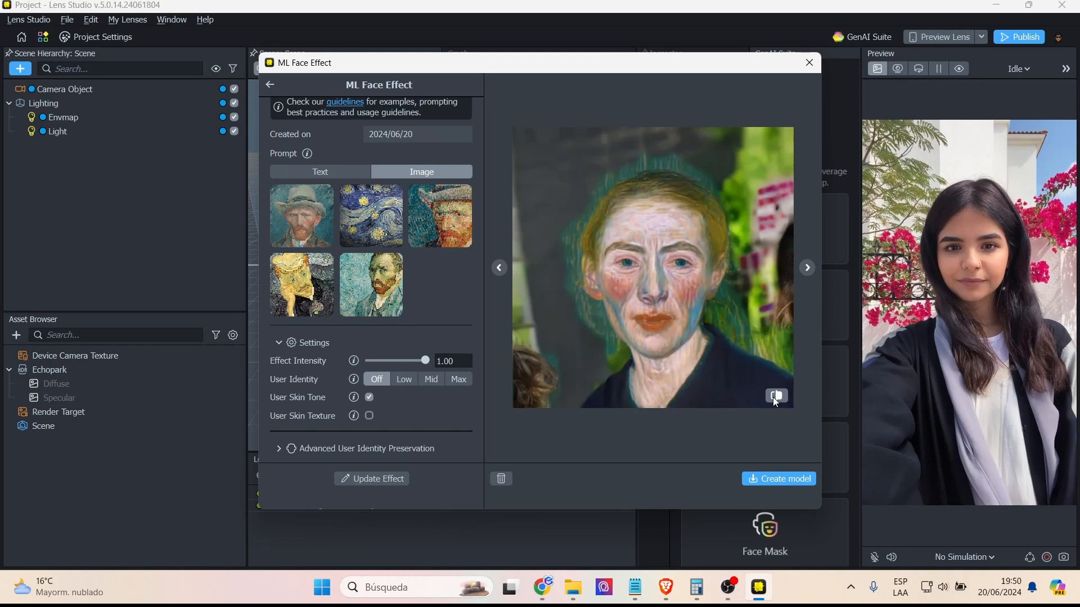
click(774, 397)
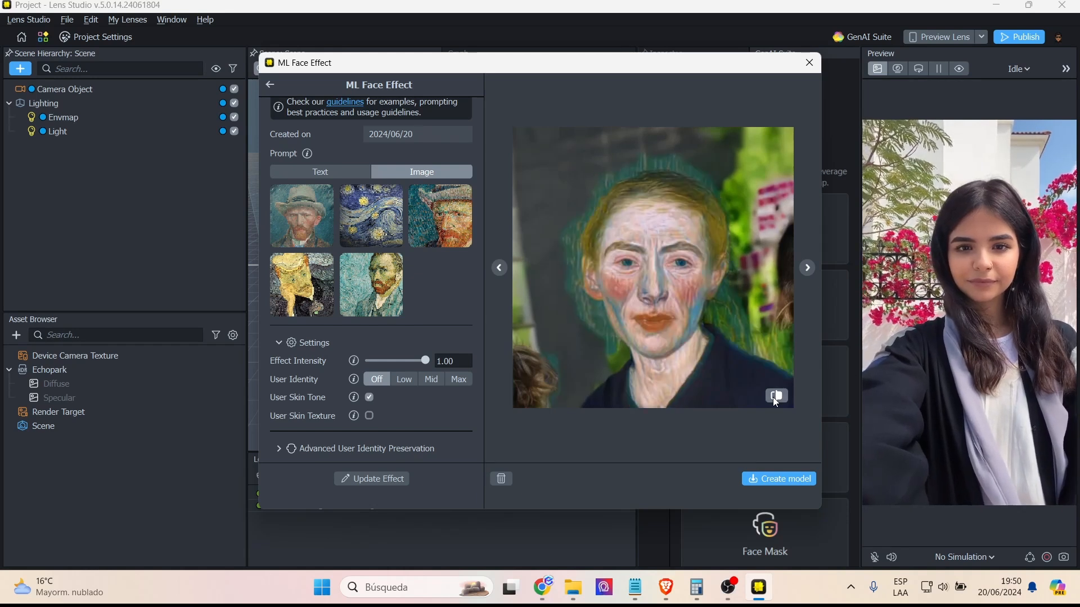
click(773, 399)
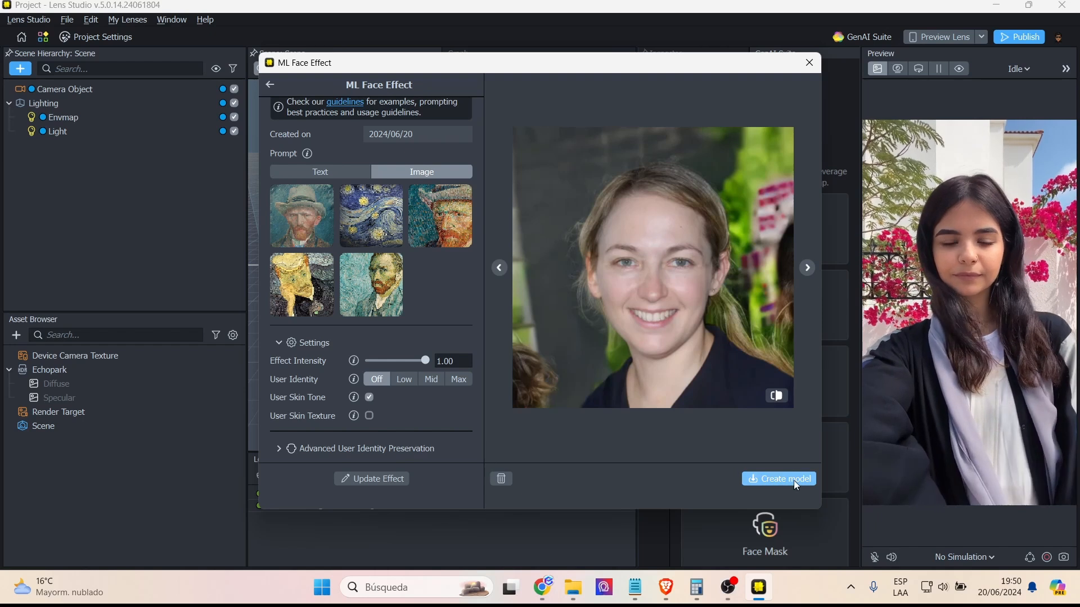
click(774, 394)
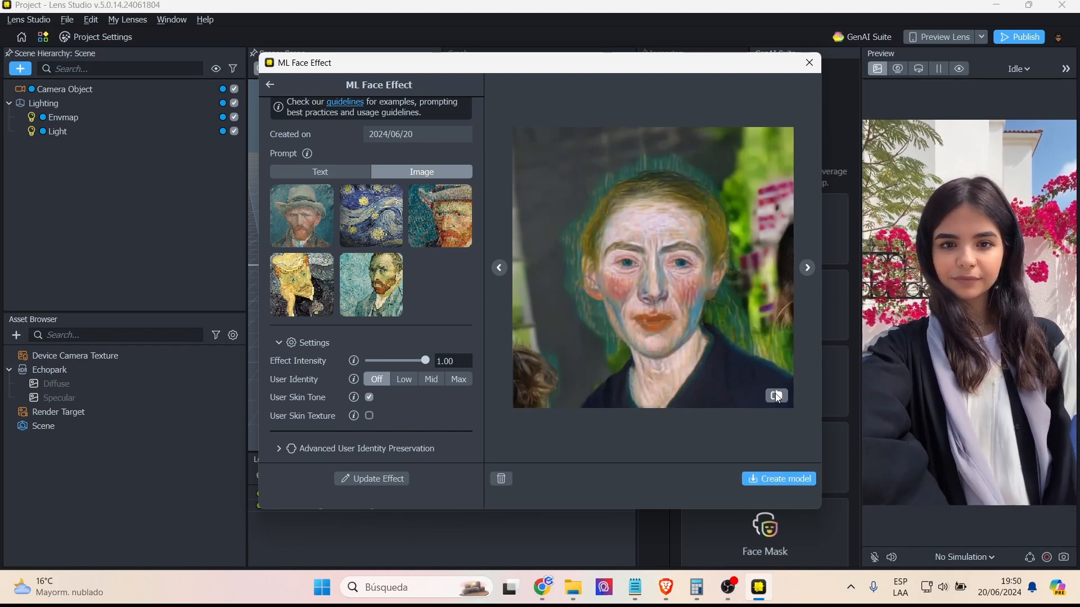
click(777, 478)
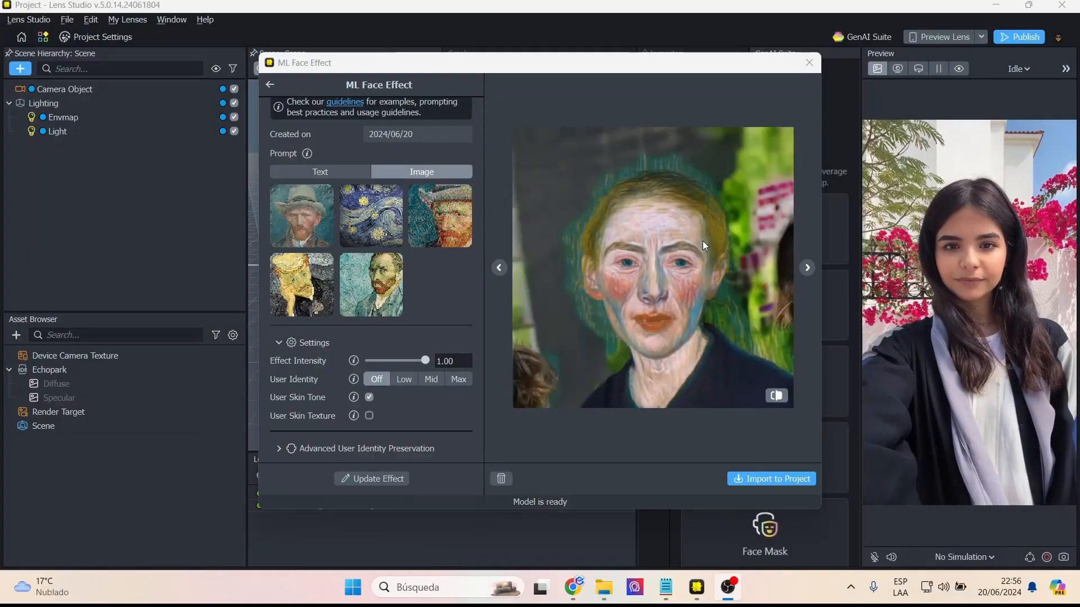
- Examine how the finished Van Gogh face effect looks on the different sample faces
click(806, 268)
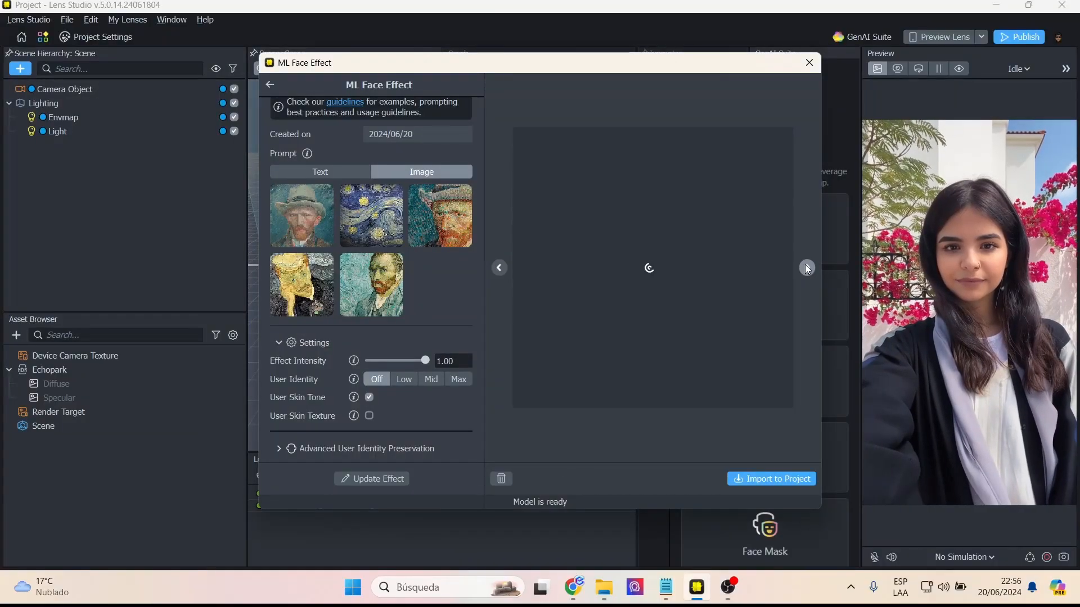
click(806, 267)
click(806, 268)
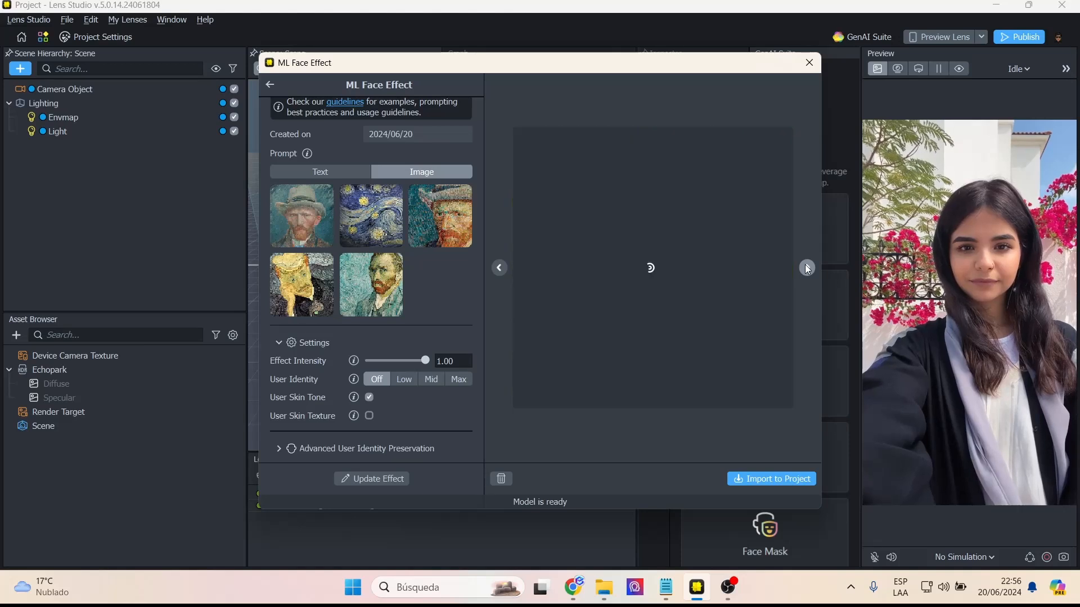
click(806, 268)
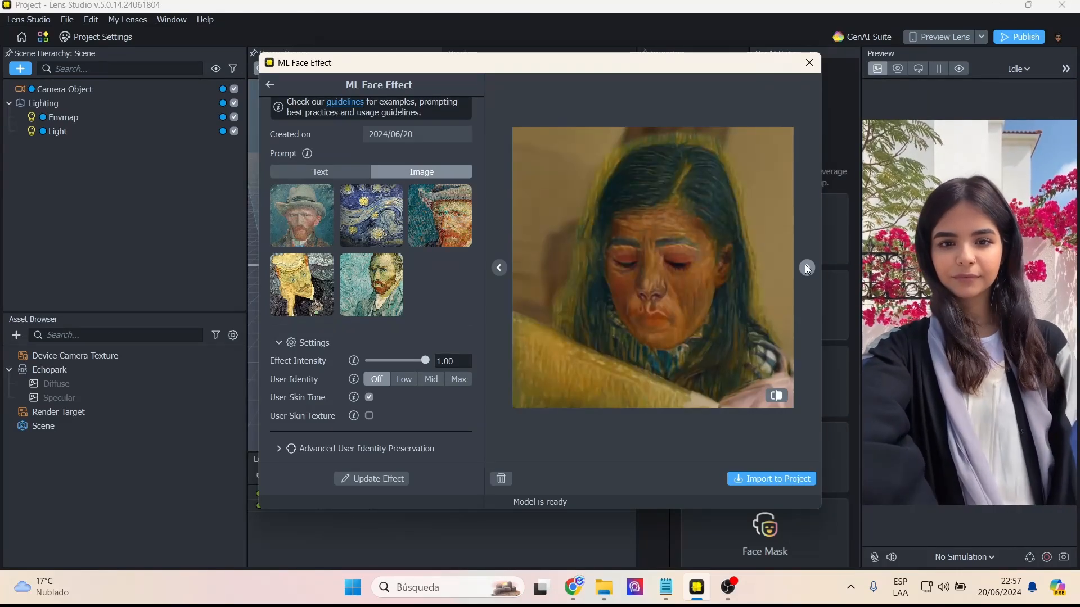
click(806, 265)
click(805, 264)
click(805, 265)
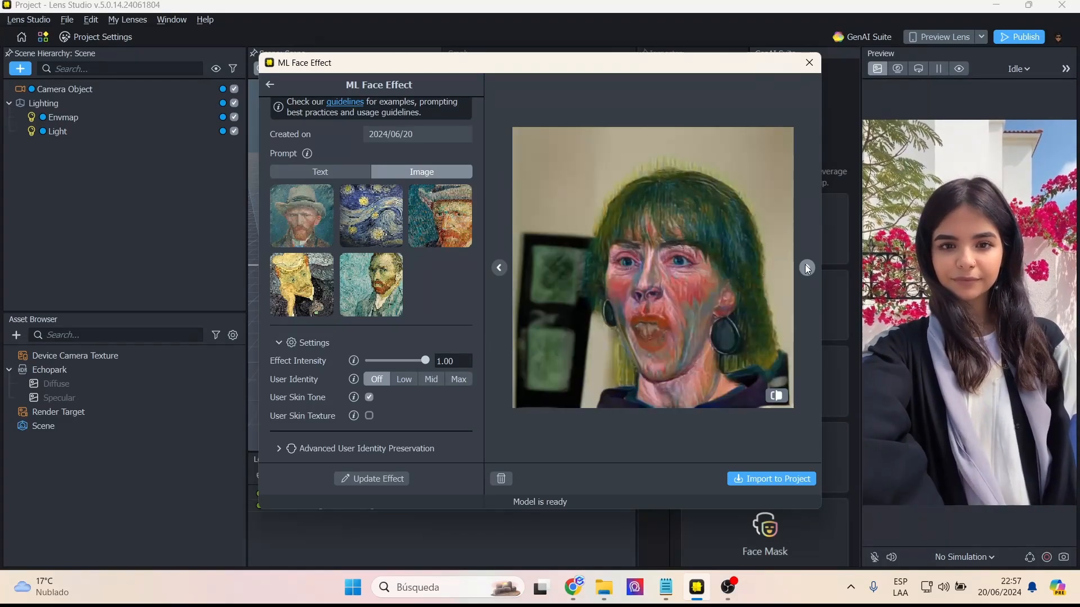
click(807, 267)
- Import the finished face effect model into the project and select the ML Face Effect object in the scene
click(770, 481)
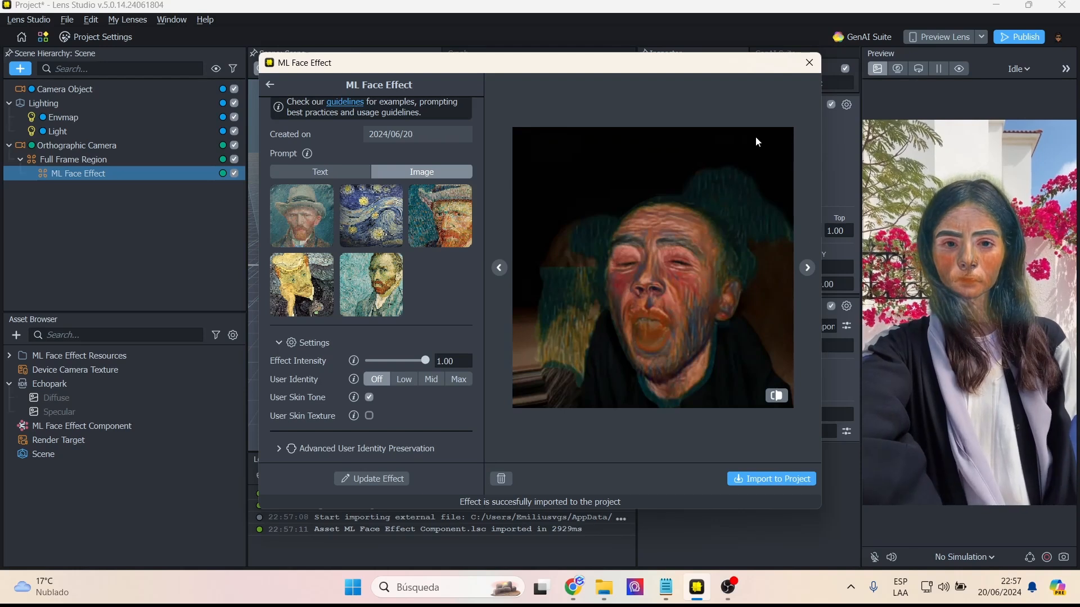
click(810, 63)
double_click(79, 174)
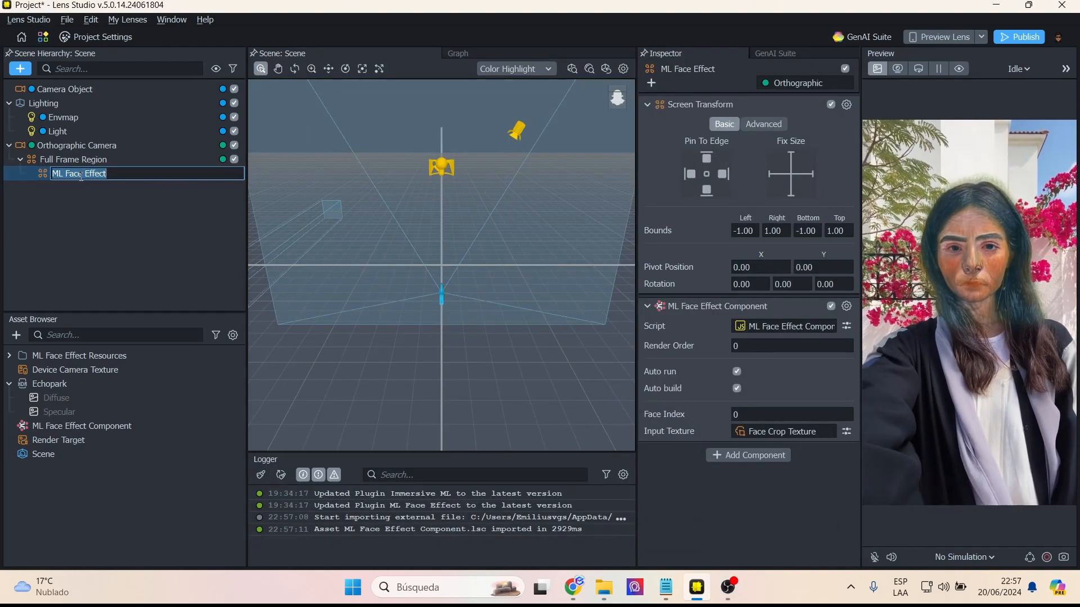
click(70, 187)
click(63, 178)
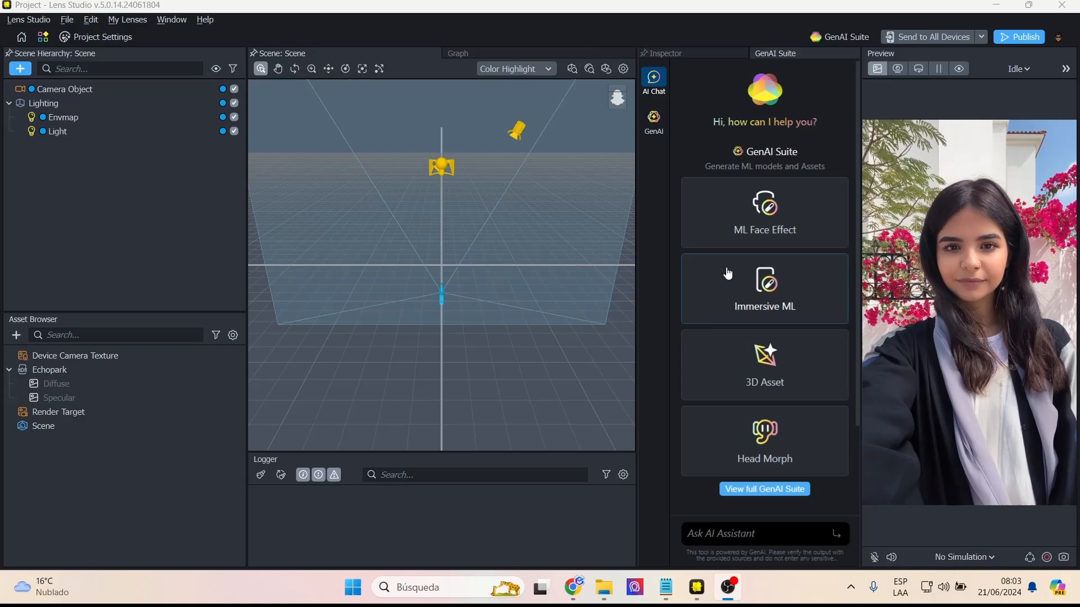
- Start a new Immersive ML effect with the prompt type set to Image
click(756, 278)
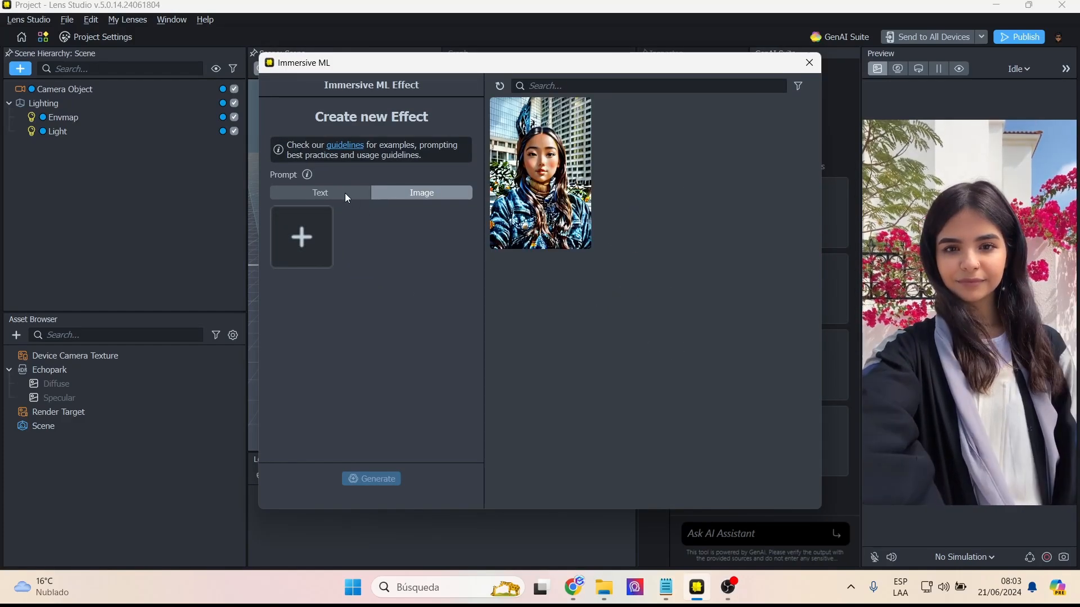
click(345, 195)
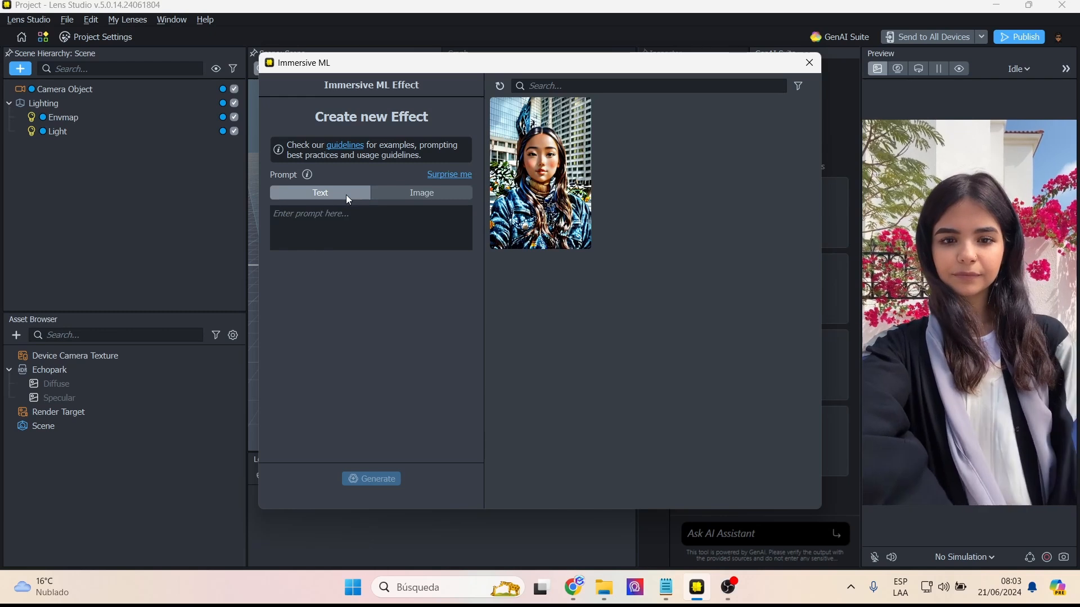
click(419, 195)
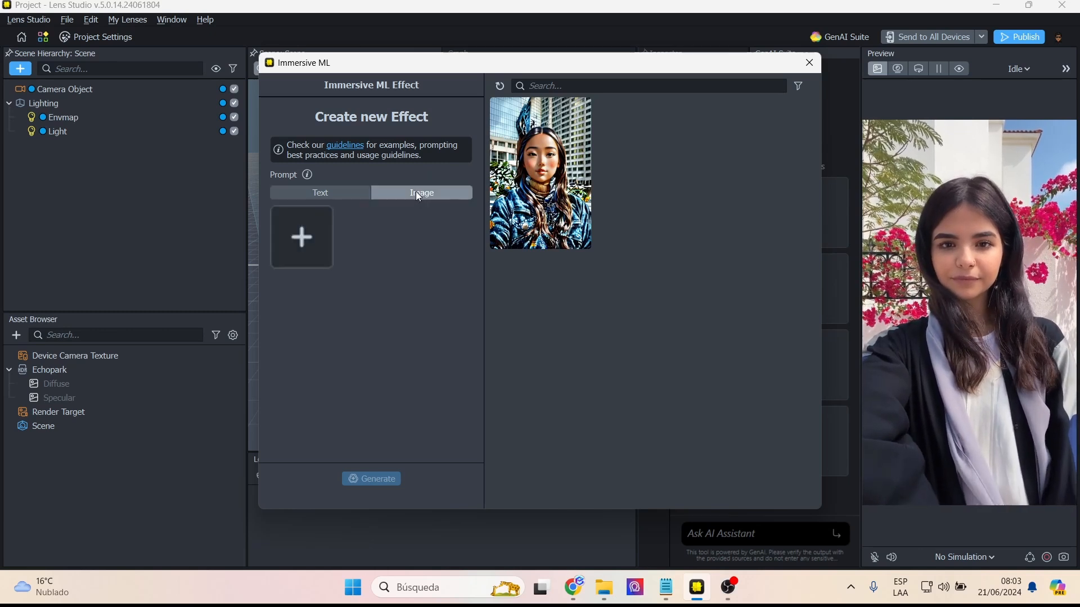
- Generate the Immersive ML effect from the "15458" and "obra-van-gogh-cobra-vida-inteligencia-artificial" images in the "lens studio 5" folder
click(296, 235)
scroll(431, 272, down, 3)
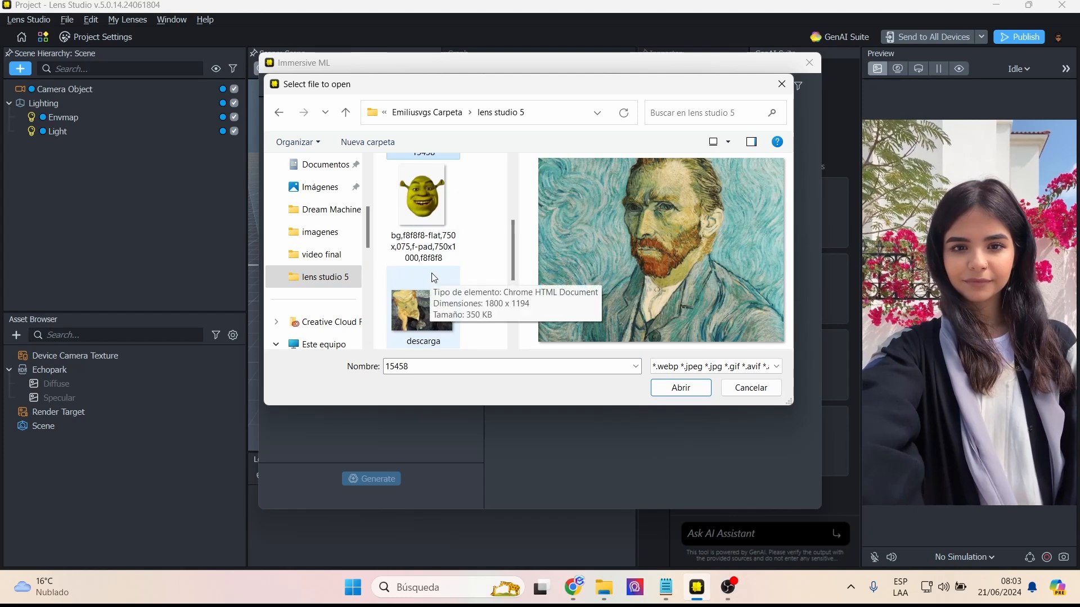
ctrl+click(434, 289)
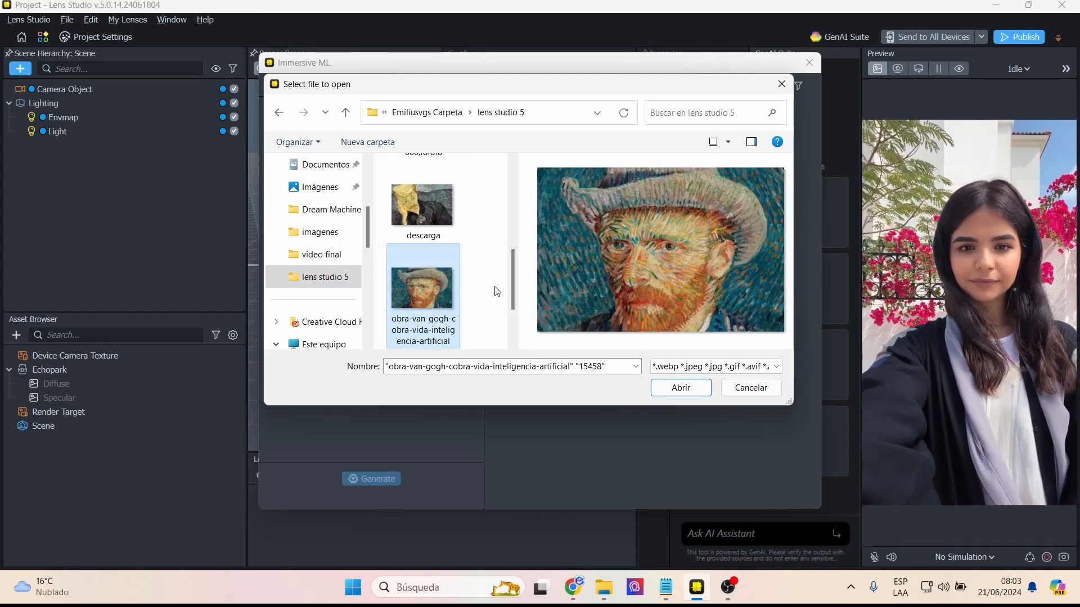
scroll(497, 291, down, 1)
click(680, 388)
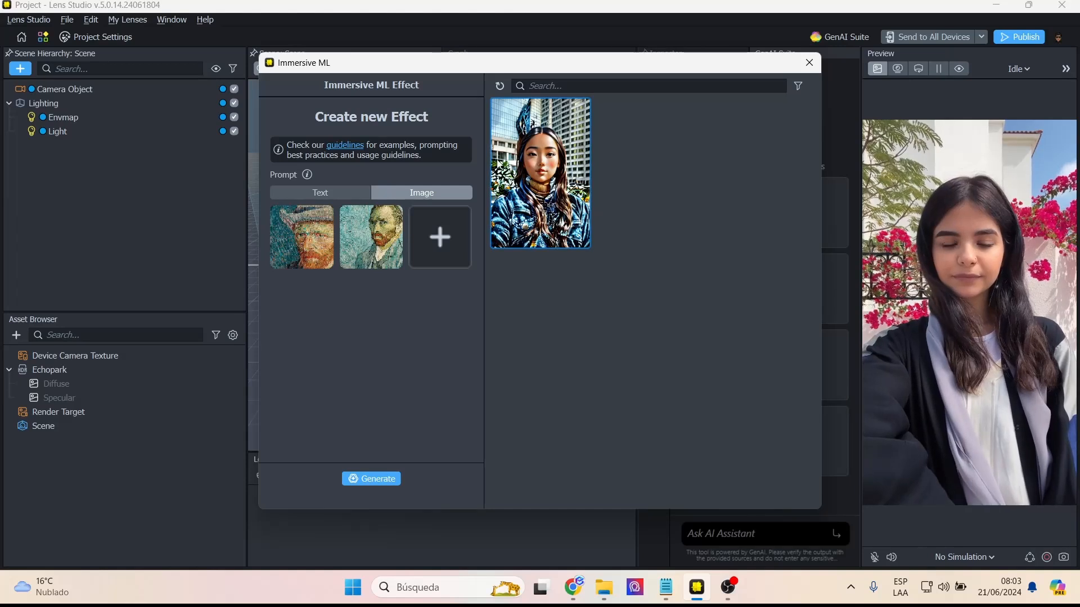
click(394, 480)
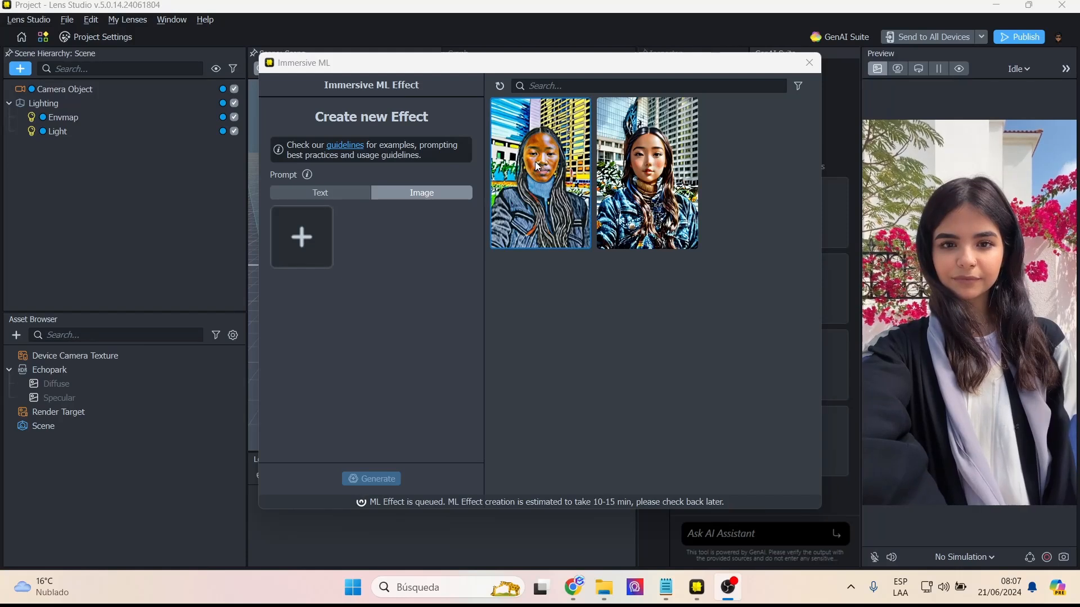
- Create the model for the new Van Gogh Immersive ML effect after reviewing its previews on the sample people
click(539, 167)
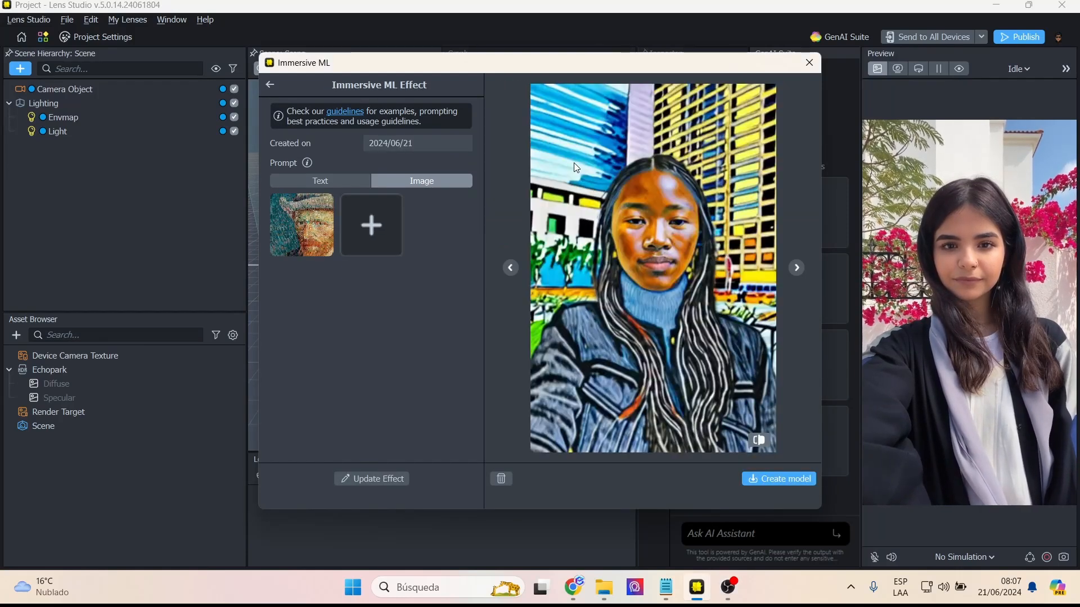
click(796, 266)
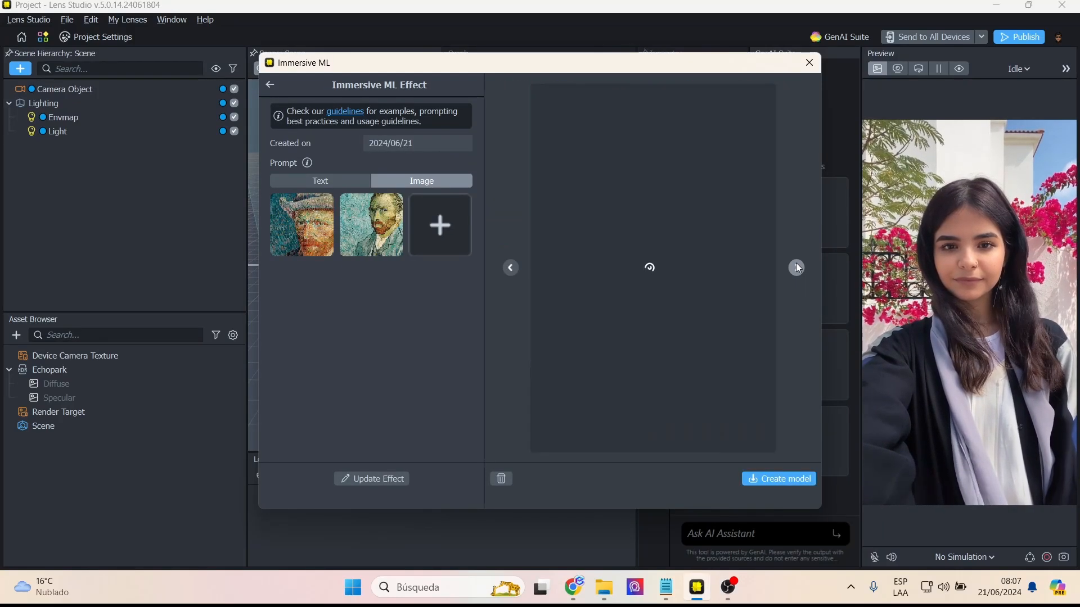
click(797, 267)
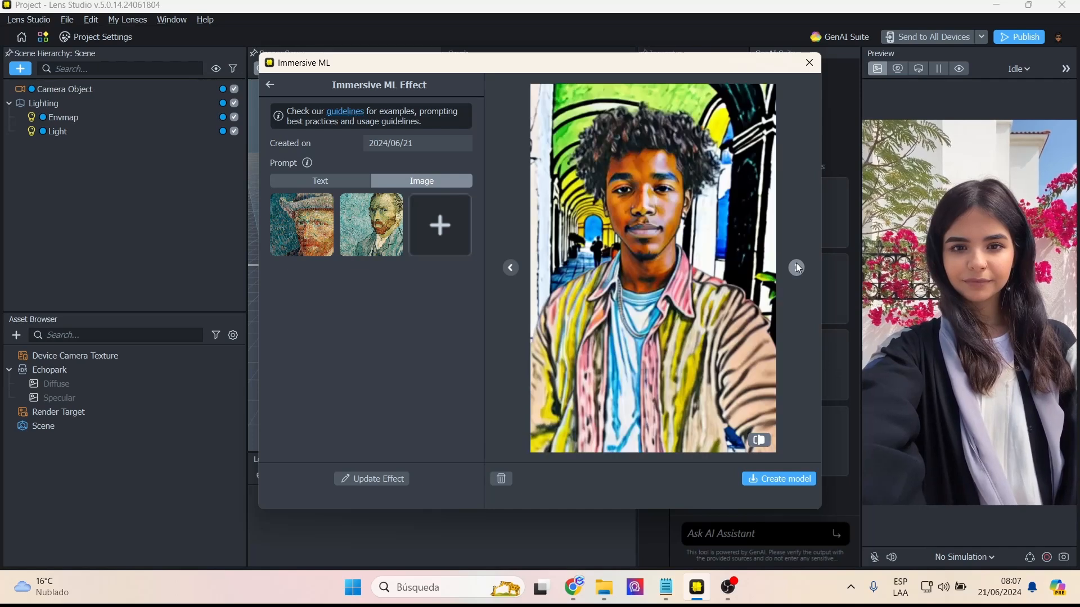
click(797, 268)
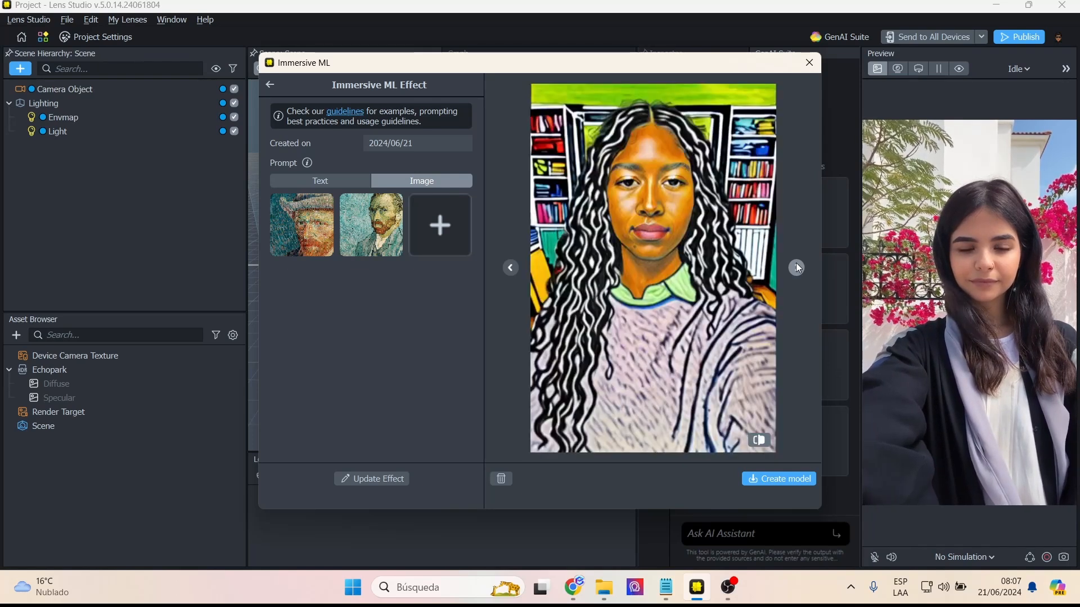
click(796, 268)
click(796, 265)
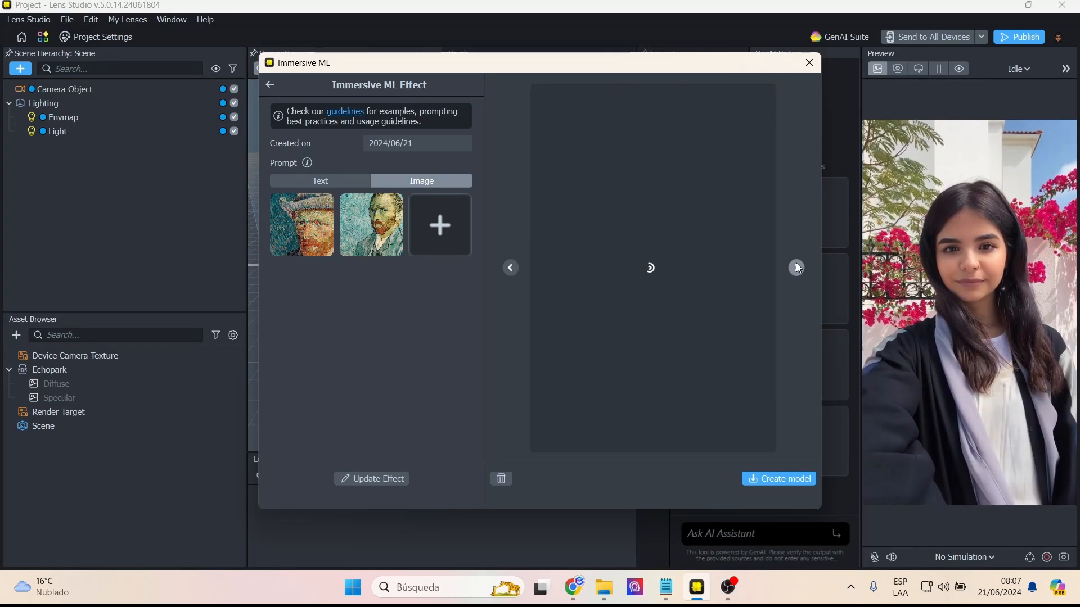
click(796, 268)
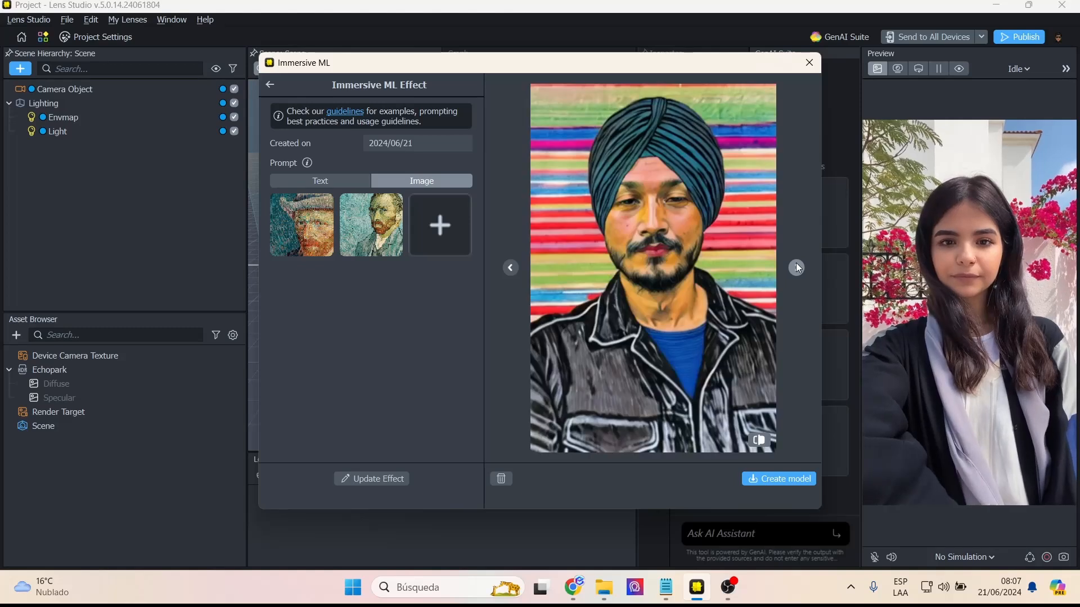
click(797, 267)
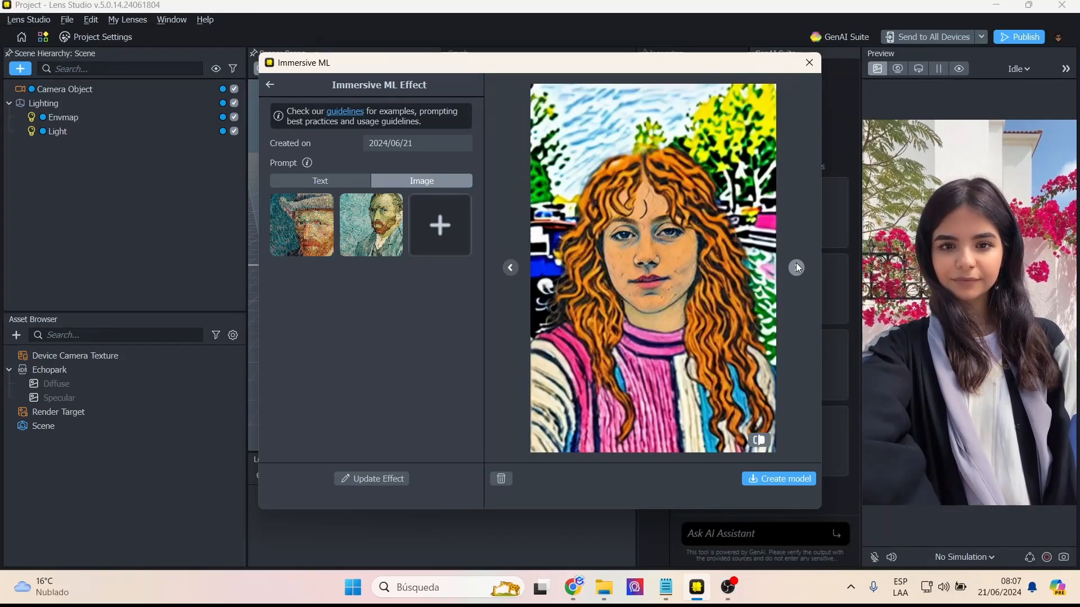
click(797, 267)
click(796, 268)
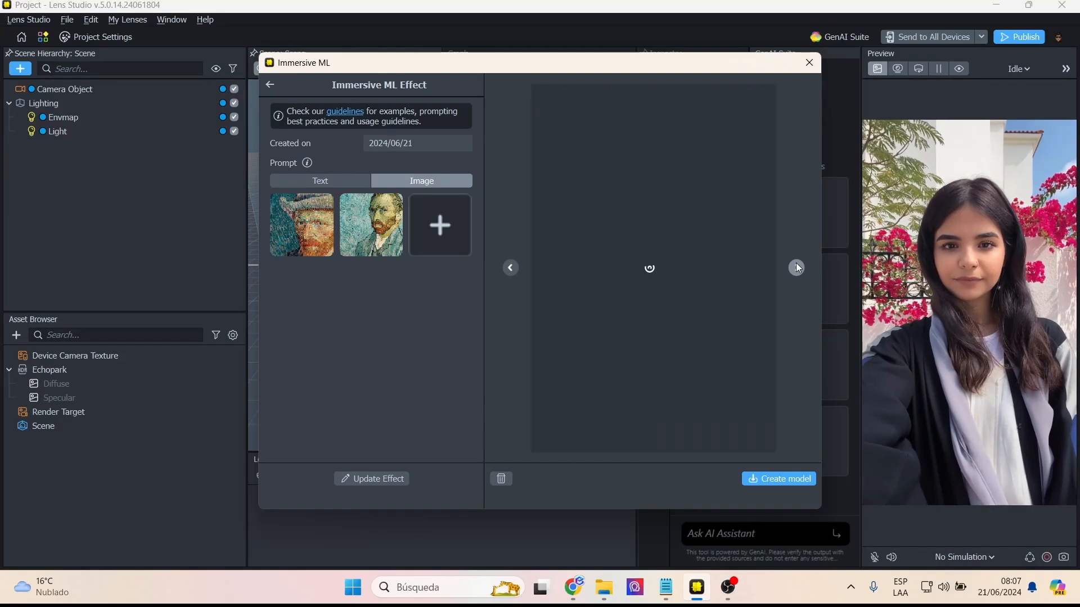
click(802, 478)
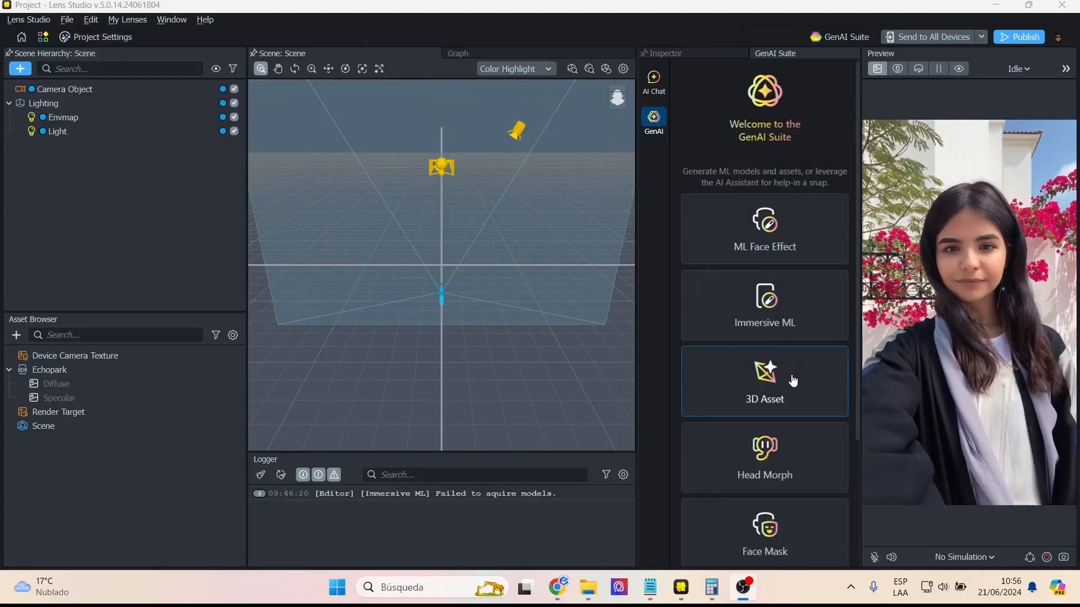
- Start a 3D asset with prompt "a panda bear sitting on a sofa in front of a TV screen" and negative prompt "glitch, bad, ugly"
click(792, 379)
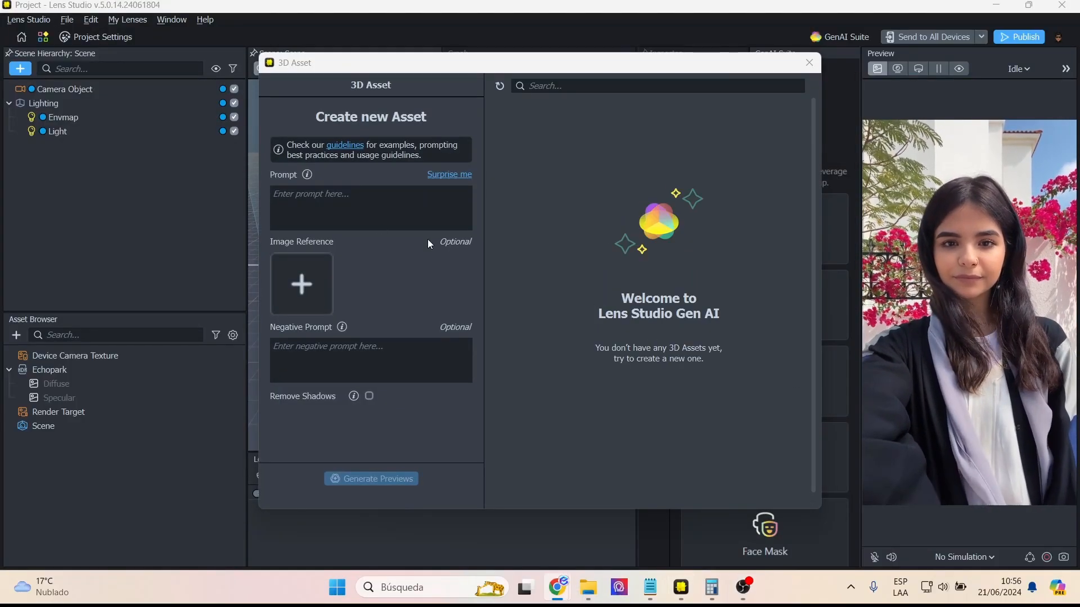
click(430, 192)
text(a pand)
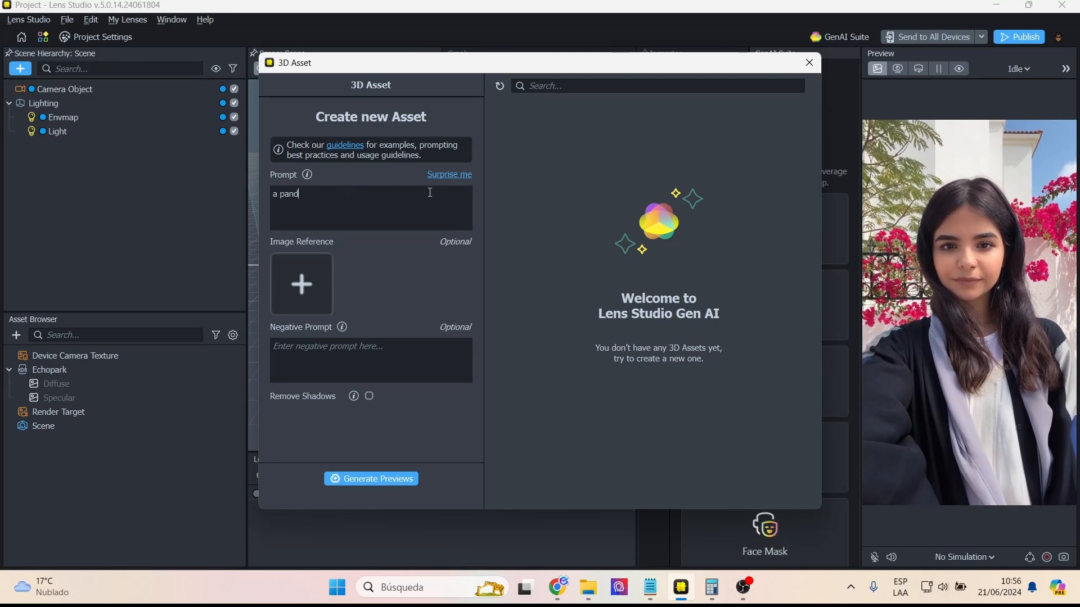
text(a bear sitting on a sofa in front of a TV screen)
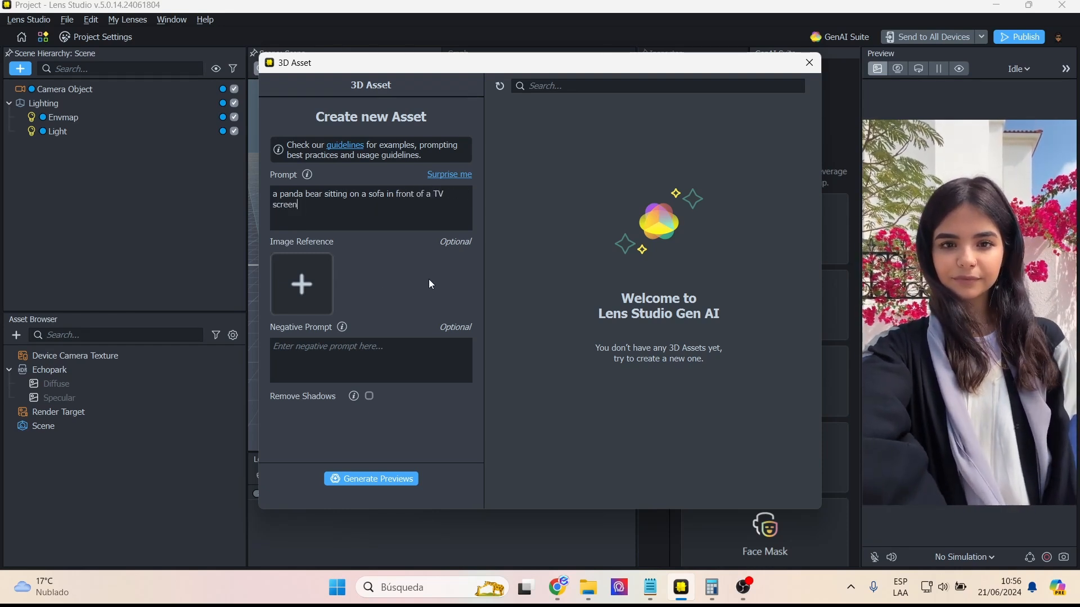
text(glitch, bad, ugly, deform)
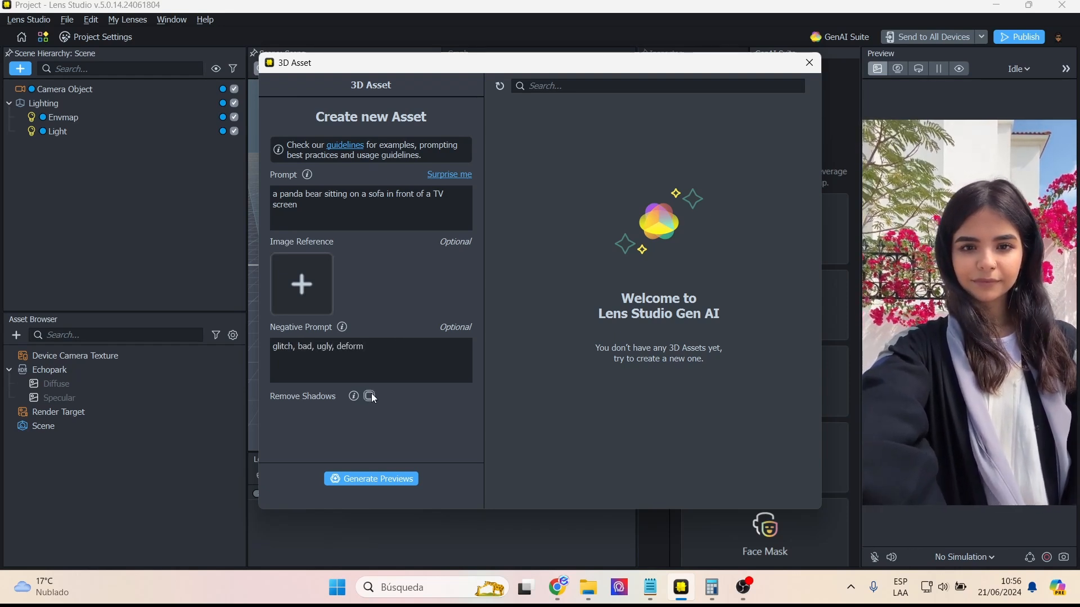
- Add "deform" to the negative prompt, enable Remove Shadows, and generate the 3D asset from the preview showing the sofa from behind
click(370, 396)
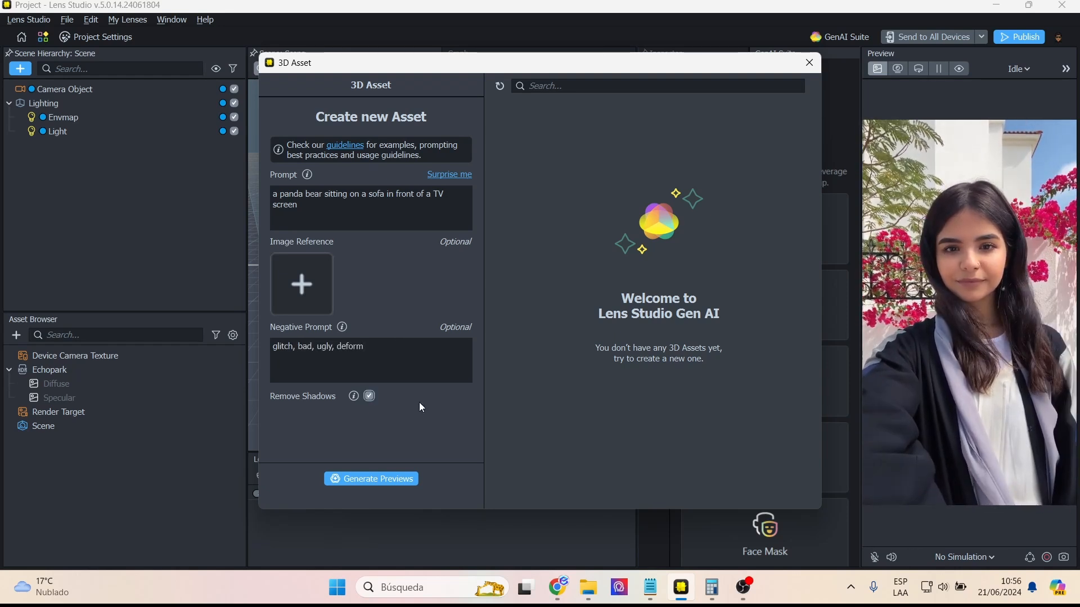
click(379, 485)
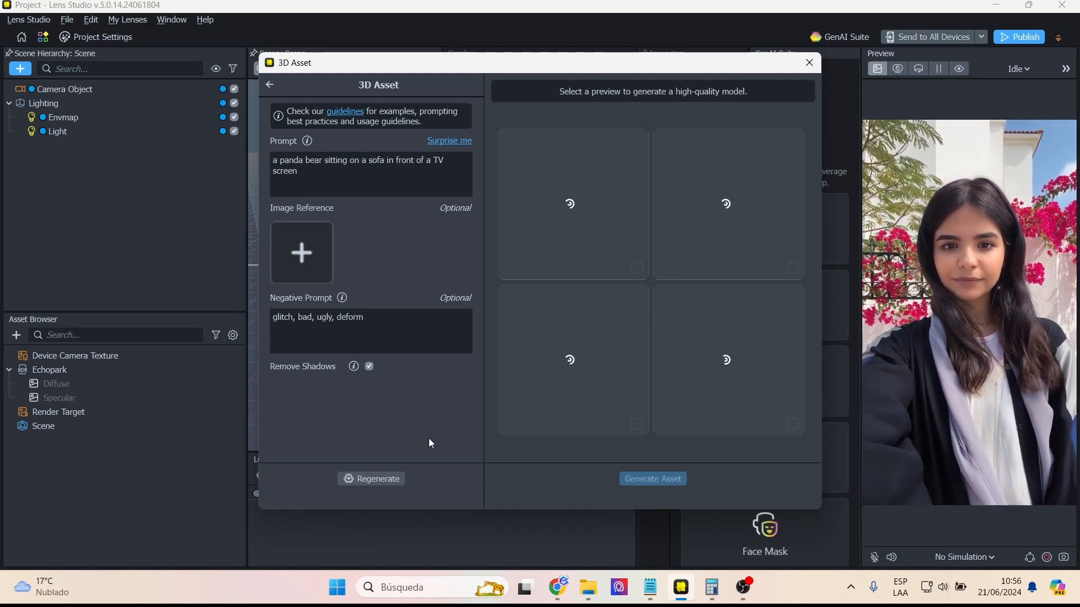
click(583, 352)
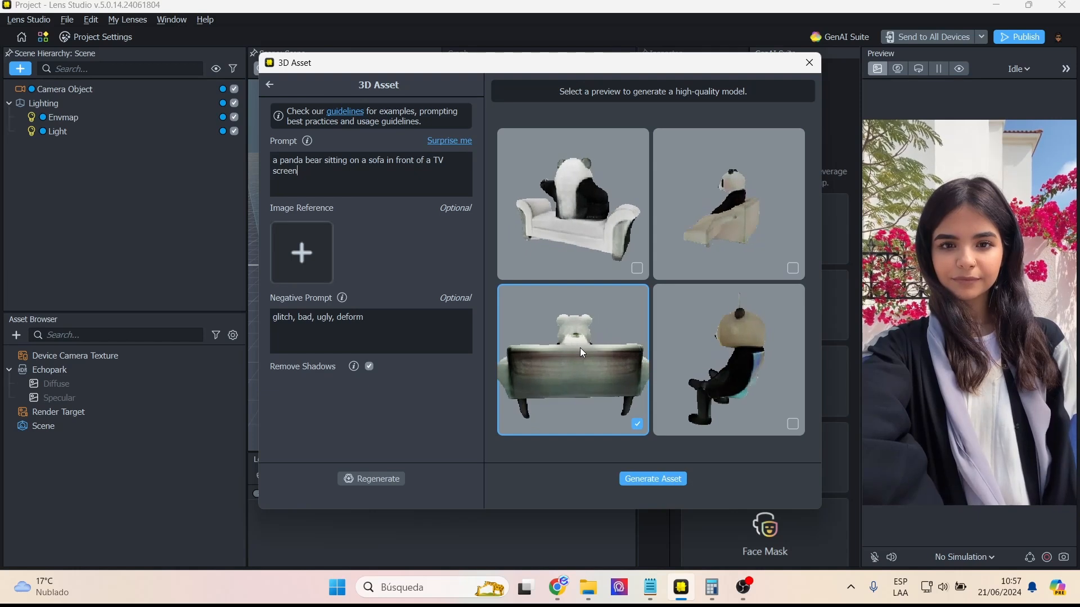
click(657, 484)
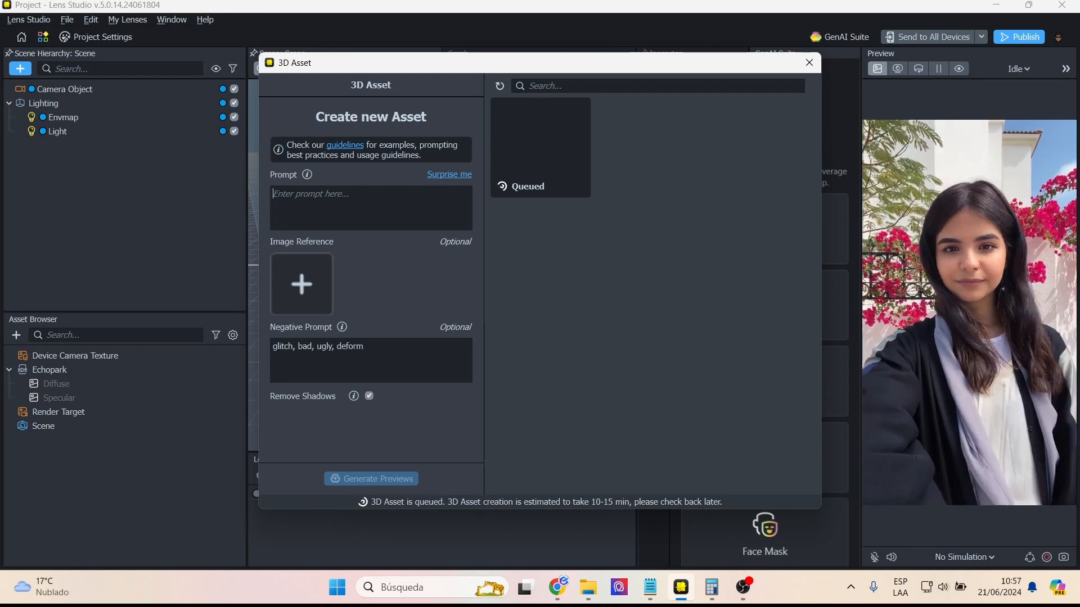
key(alt+Tab)
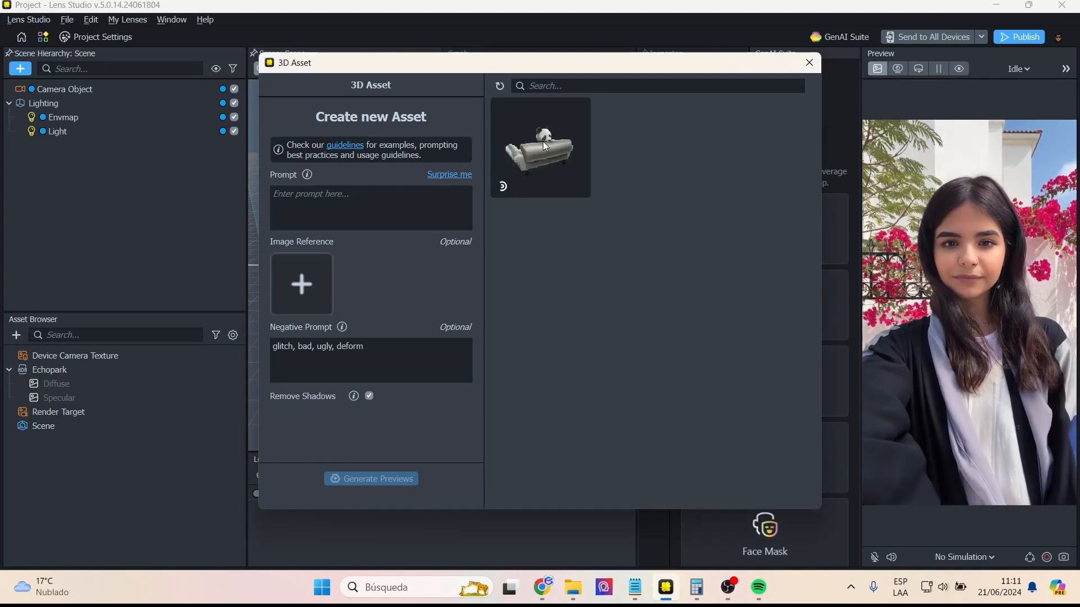
- Import the finished panda-on-sofa asset into the project at Standard quality
click(552, 147)
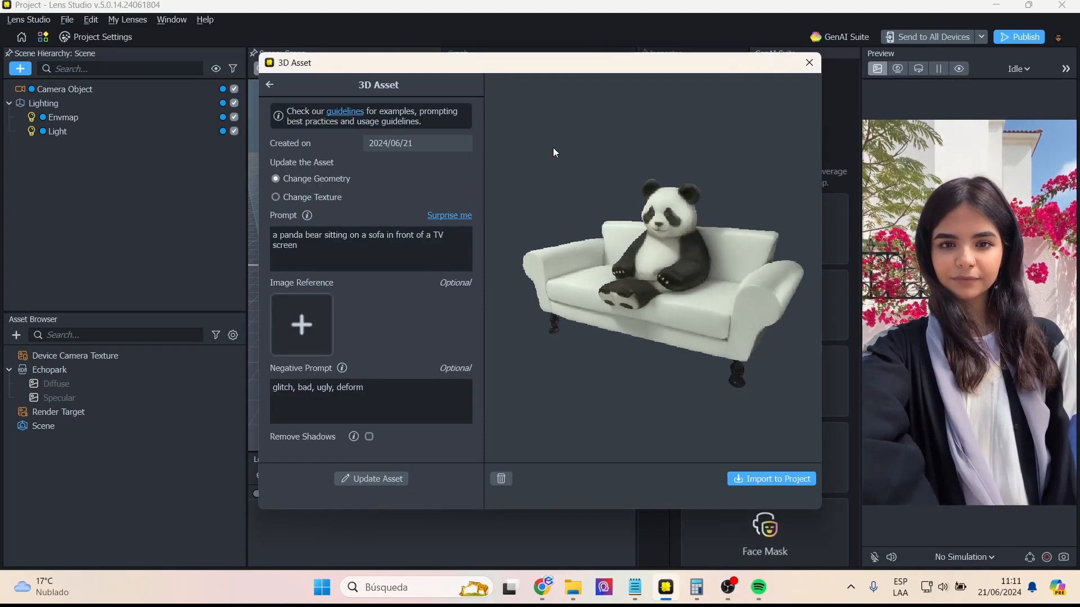
click(752, 479)
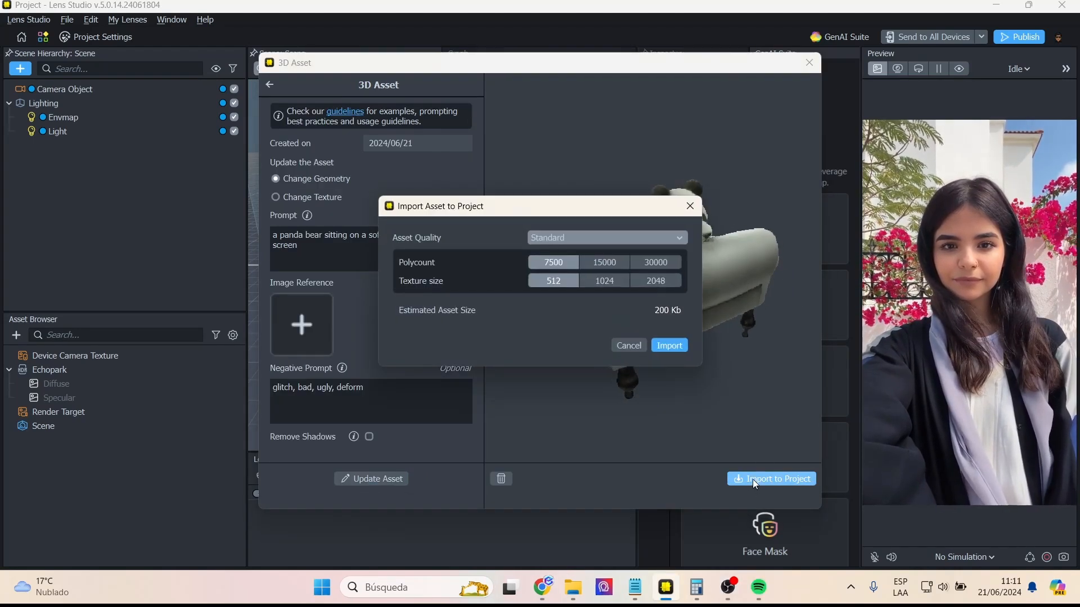
click(675, 345)
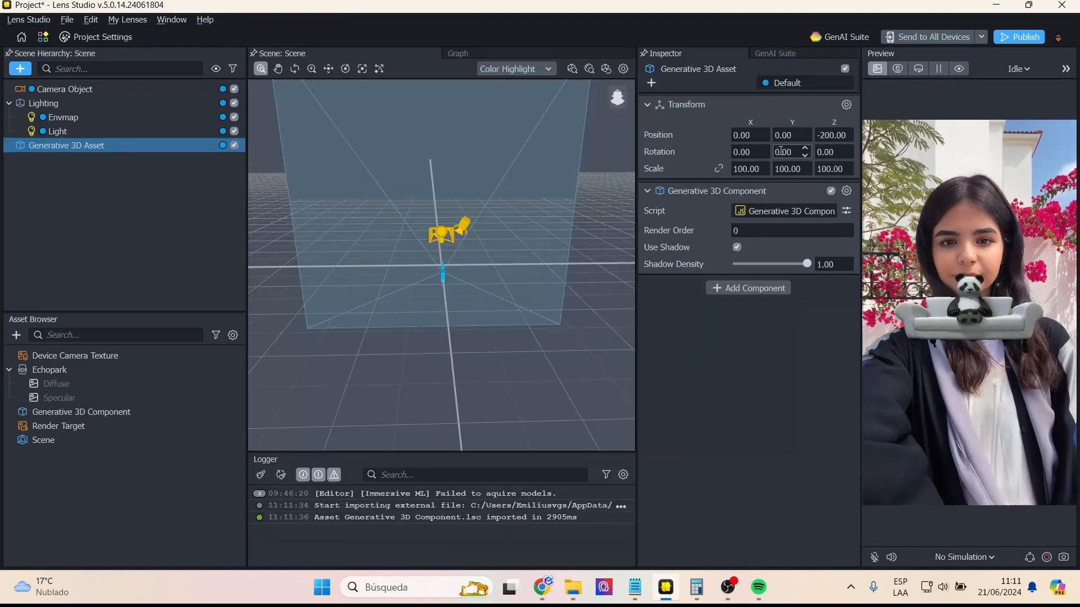
- Try an X scale of 200 on the panda asset and undo the change
click(707, 153)
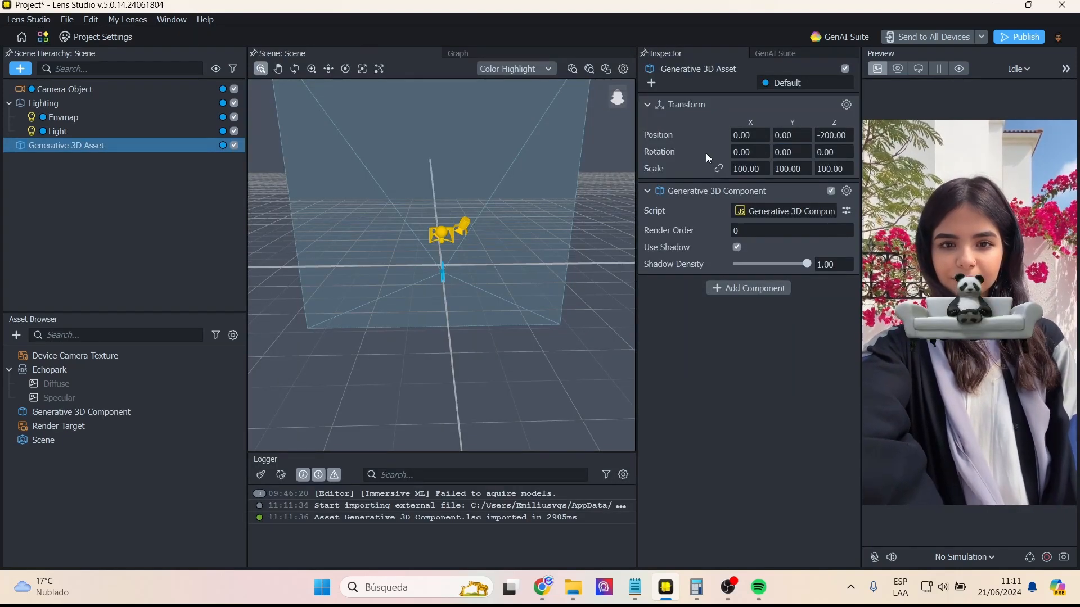
double_click(744, 169)
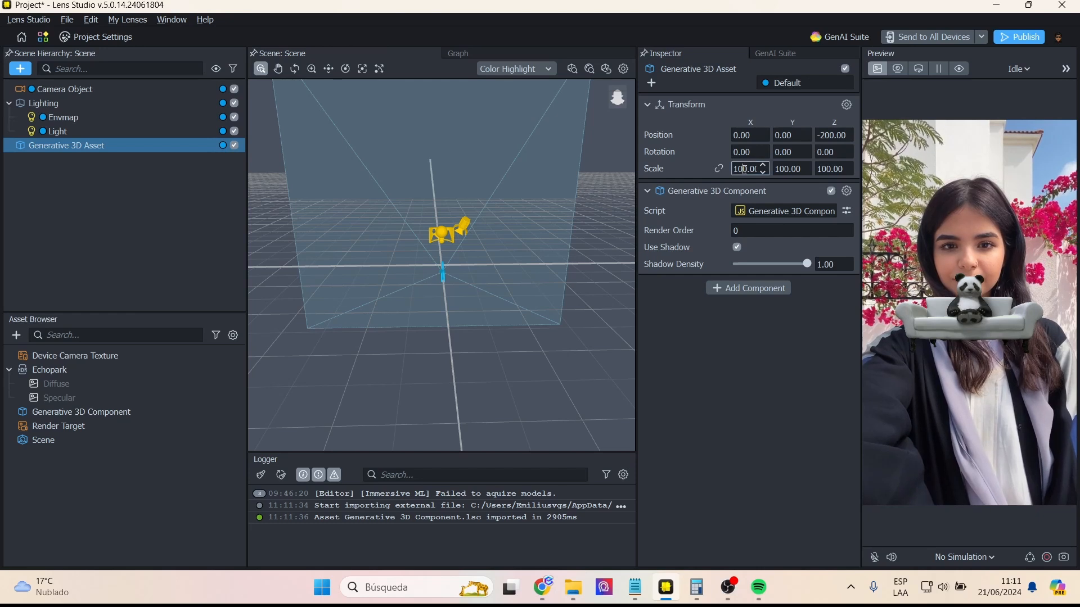
text(200)
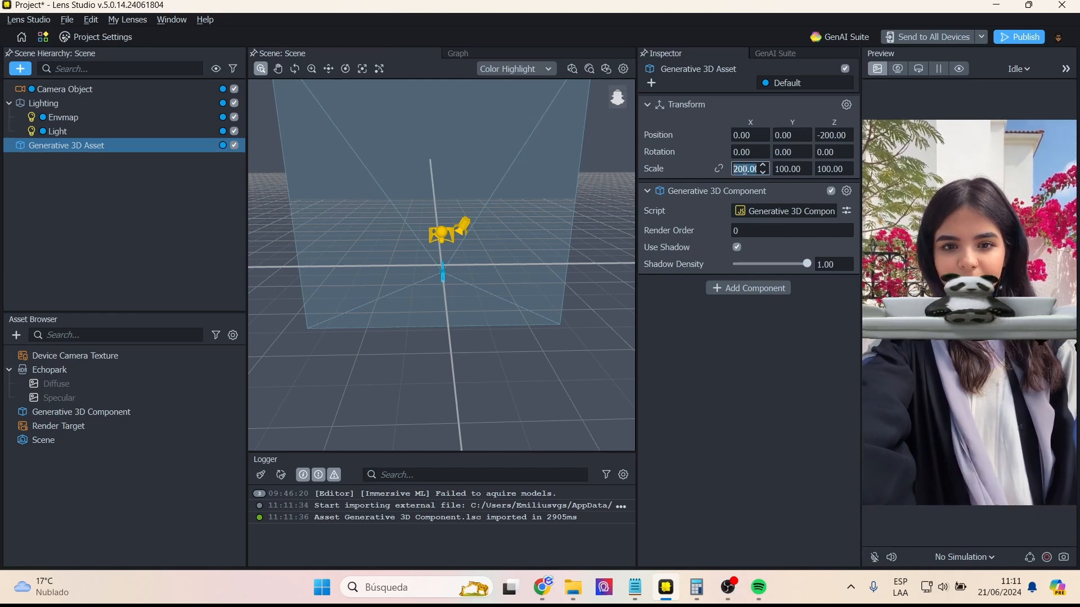
key(ctrl+z)
- Set the panda asset's X rotation to 0
click(745, 150)
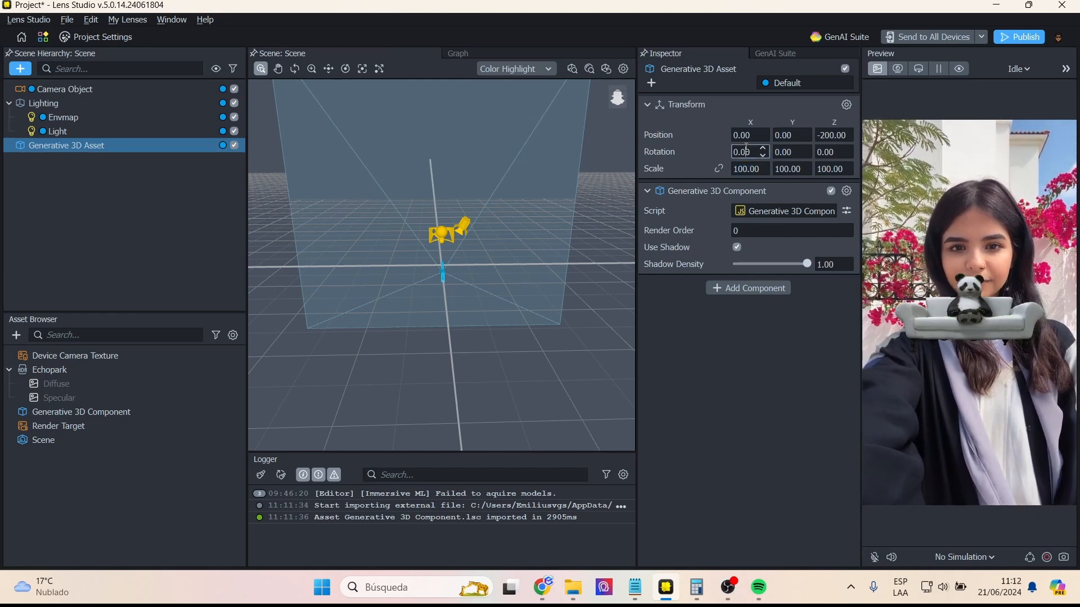
double_click(746, 151)
text(0)
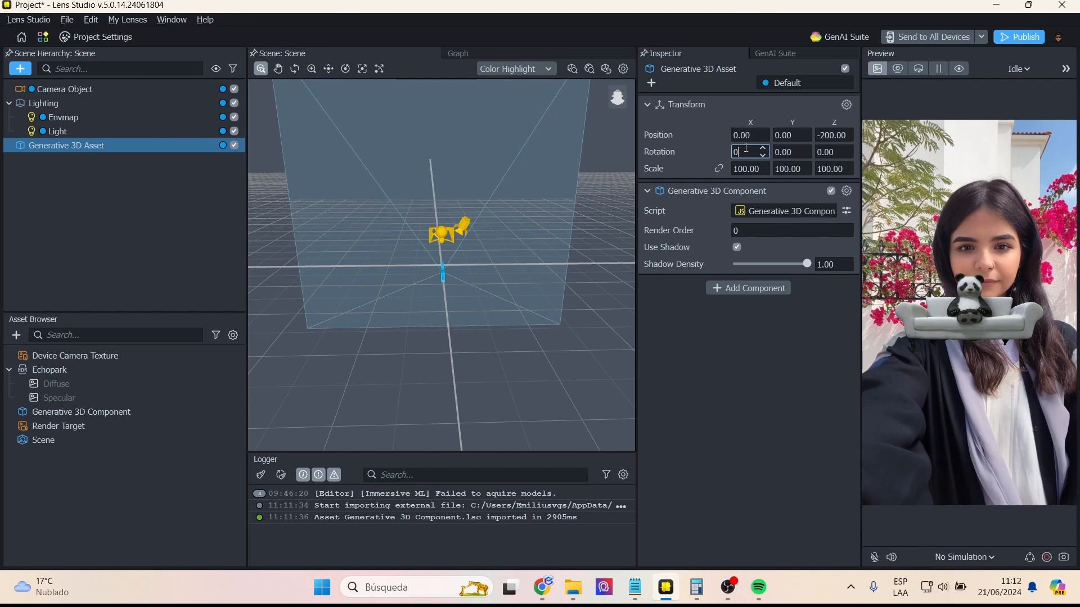
key(Return)
text(00.0)
key(Return)
- Try Y rotations of 200 and 300 on the panda asset and reset the value to 0
double_click(781, 152)
text(200)
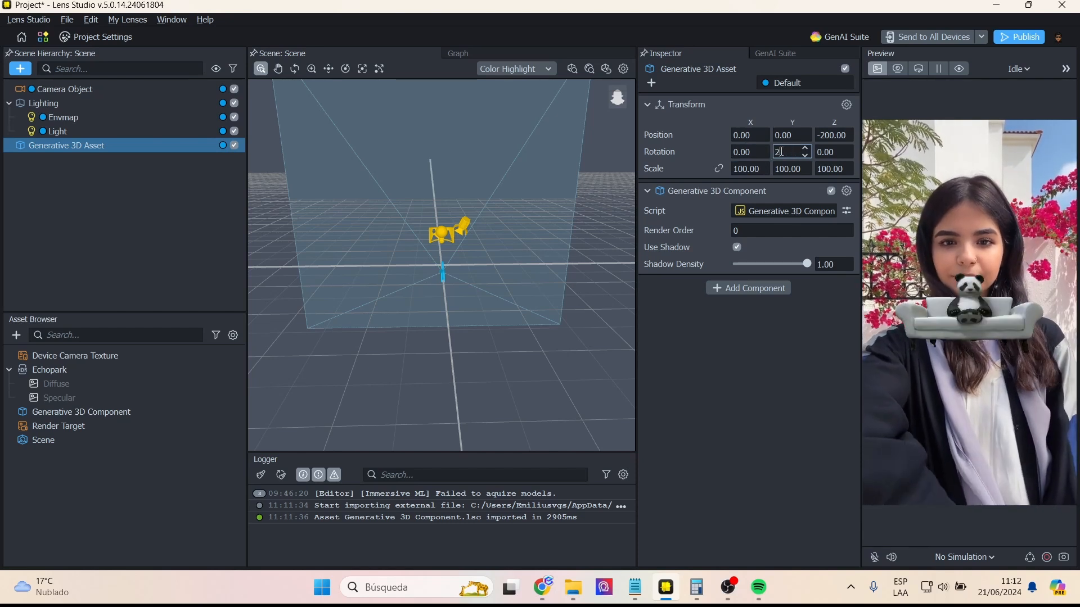
key(Return)
text(300)
key(Return)
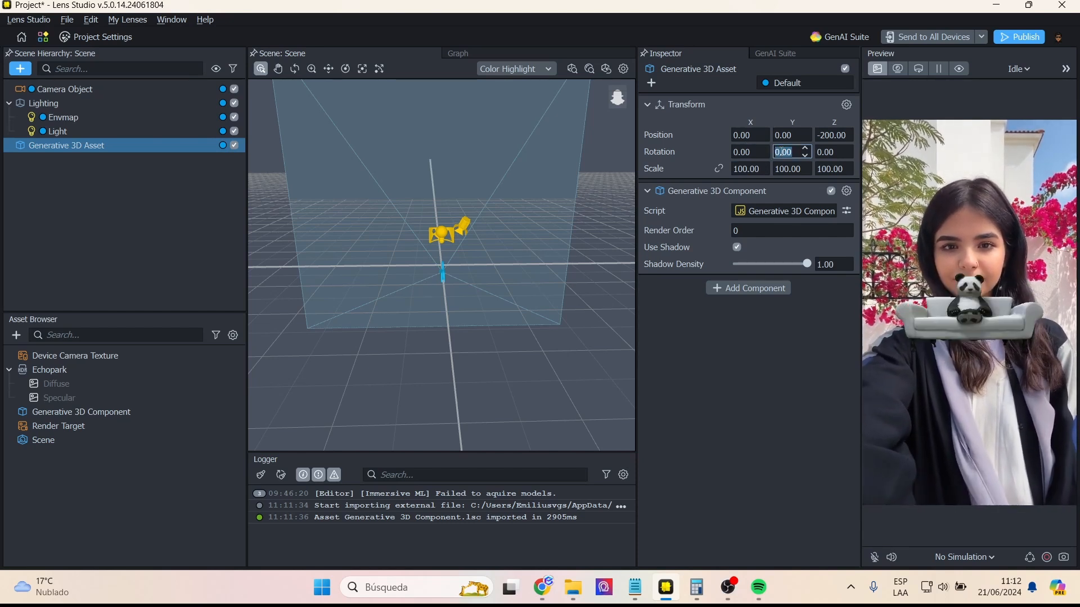
text(0)
key(Return)
- Try a Z rotation of 100 on the panda asset and reset it to 0
double_click(826, 151)
text(100)
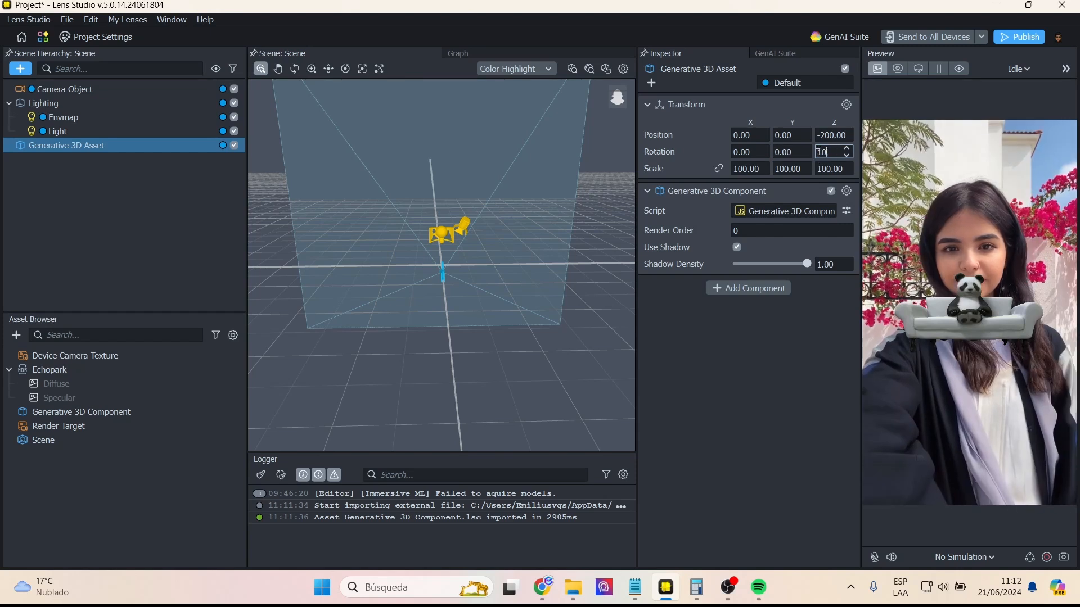
key(Return)
text(0)
key(Return)
- Try an X position of 100 for the panda asset and reset it to 0
double_click(751, 135)
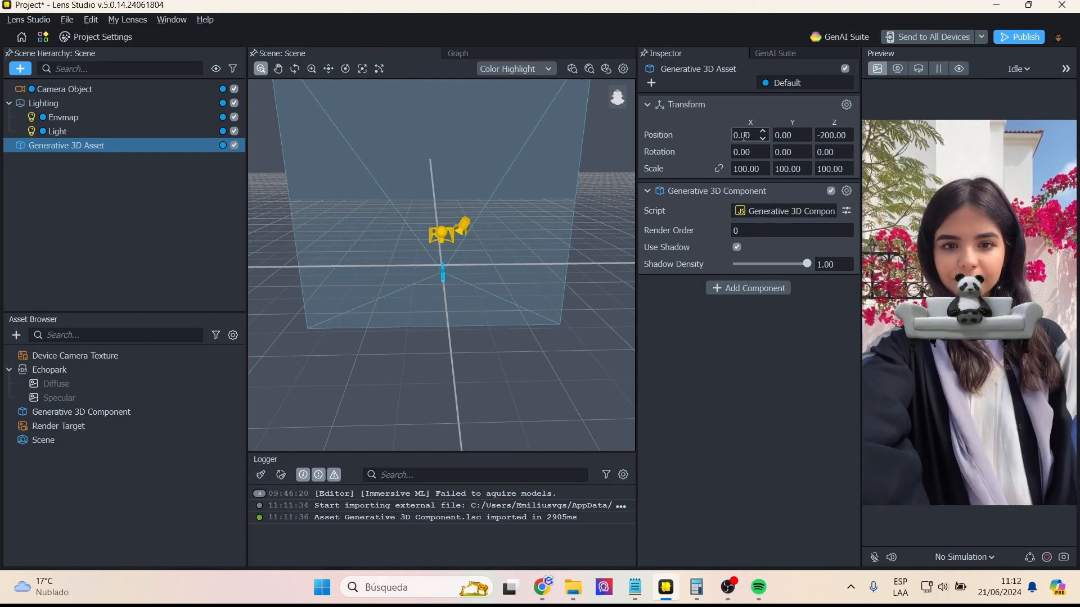
text(100)
key(Return)
text(0)
key(Return)
click(736, 388)
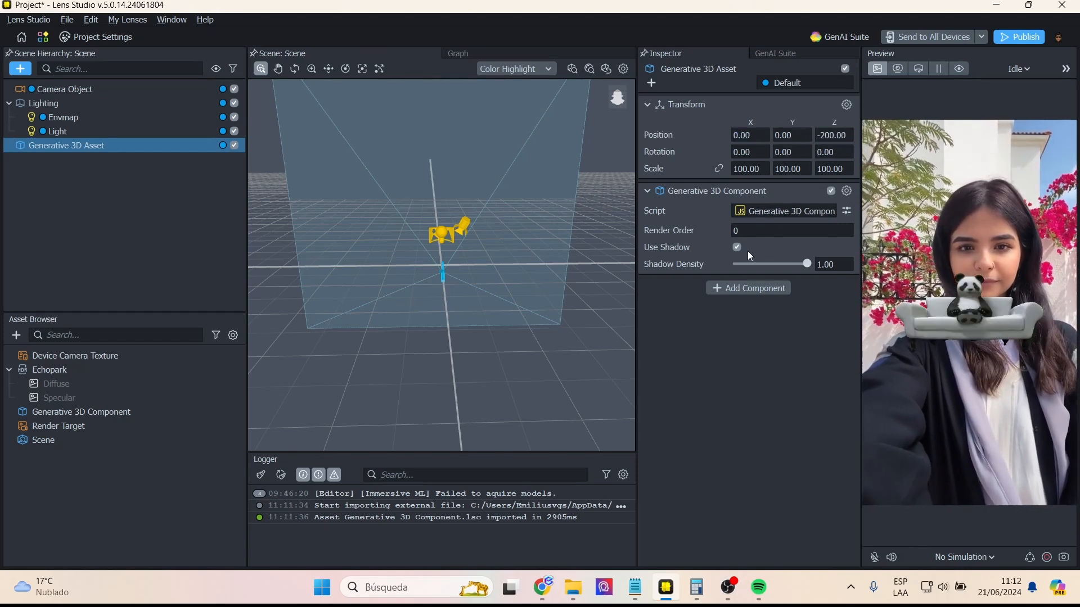
- Try the panda asset's shadow off and on, and vary its Shadow Density before restoring it to 1.00
click(733, 247)
click(735, 248)
drag(752, 264, 804, 265)
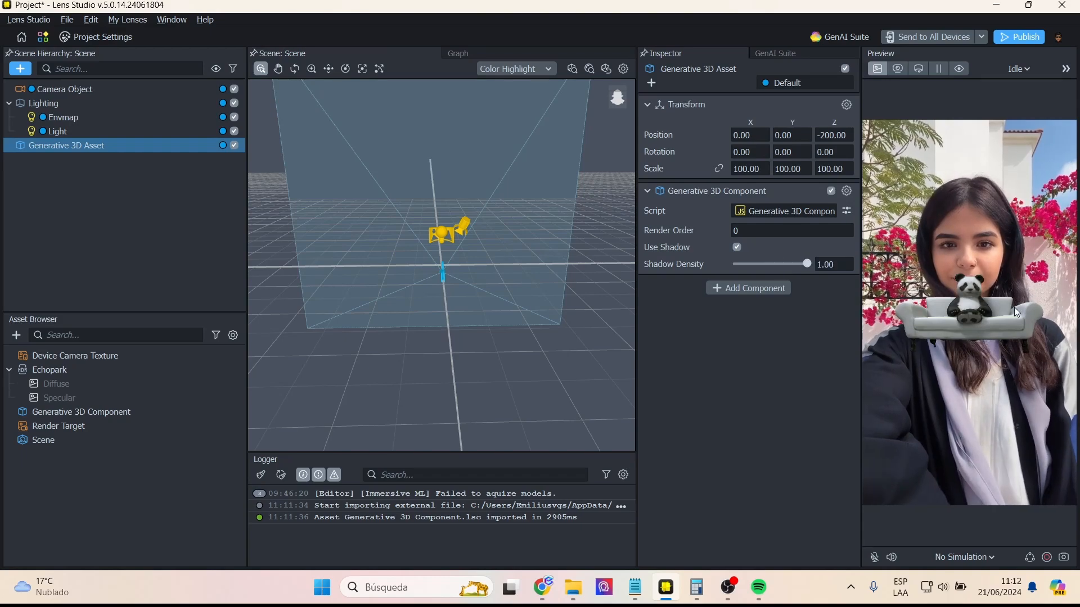
click(164, 205)
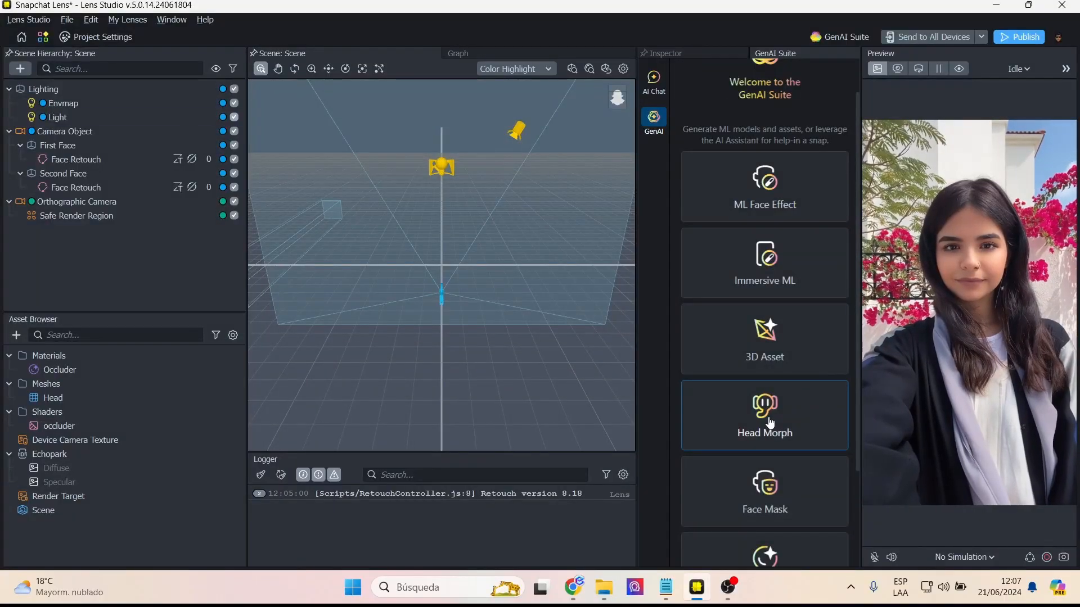
- Generate a Head Morph at Medium intensity from the suggested prompt "viking, rustic bronze and leather, no beard, warrior"
click(770, 423)
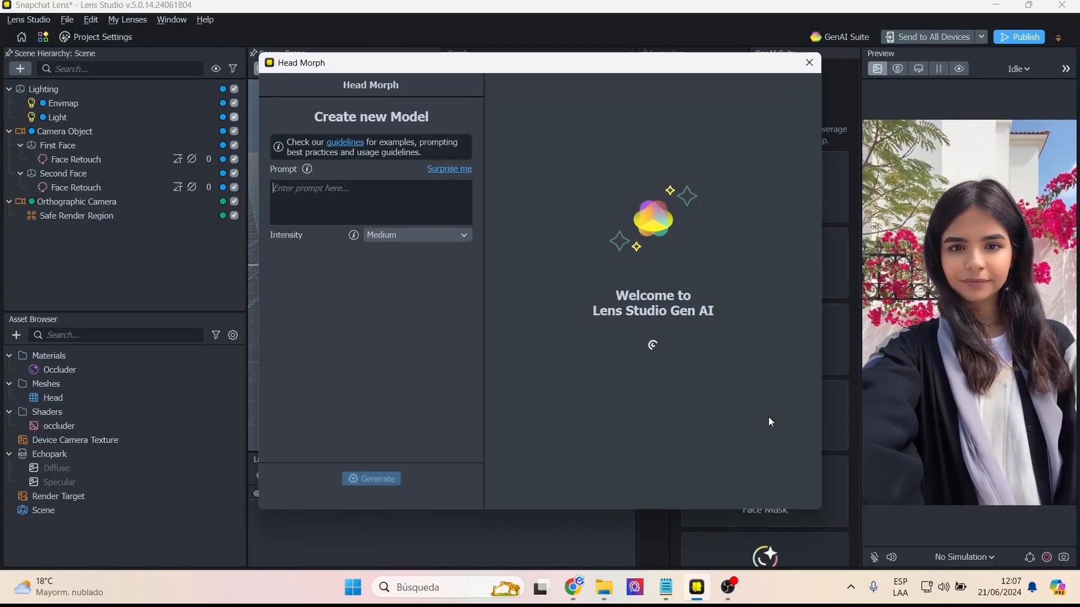
click(450, 170)
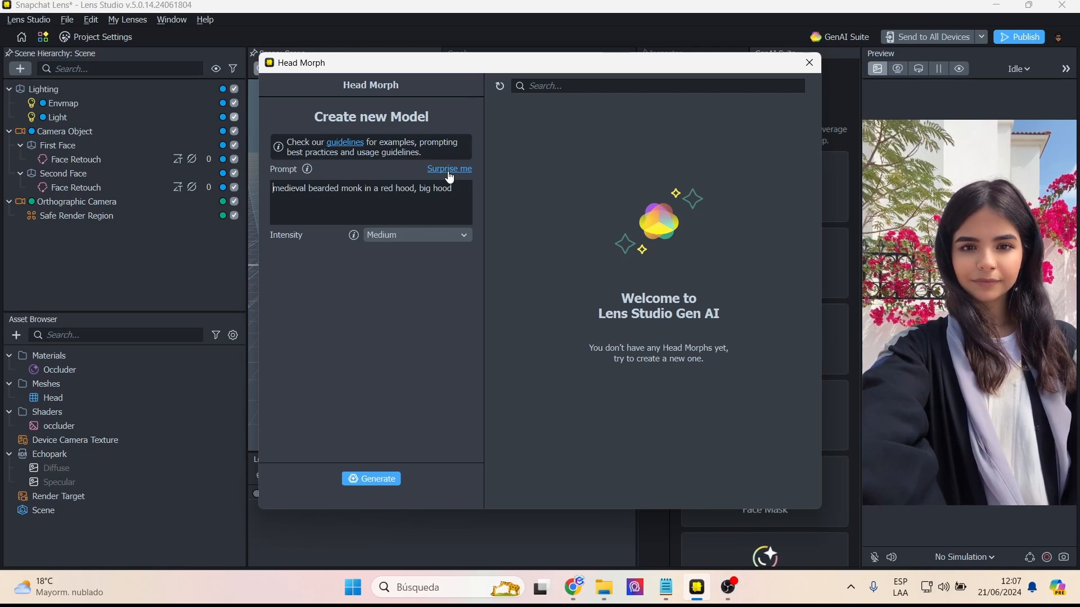
click(450, 170)
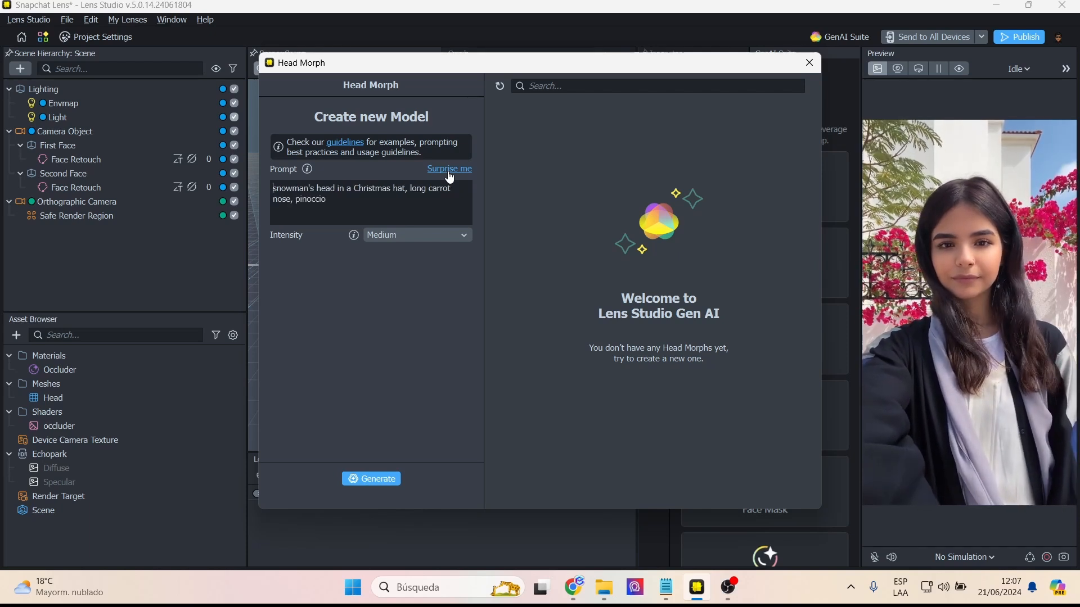
click(449, 170)
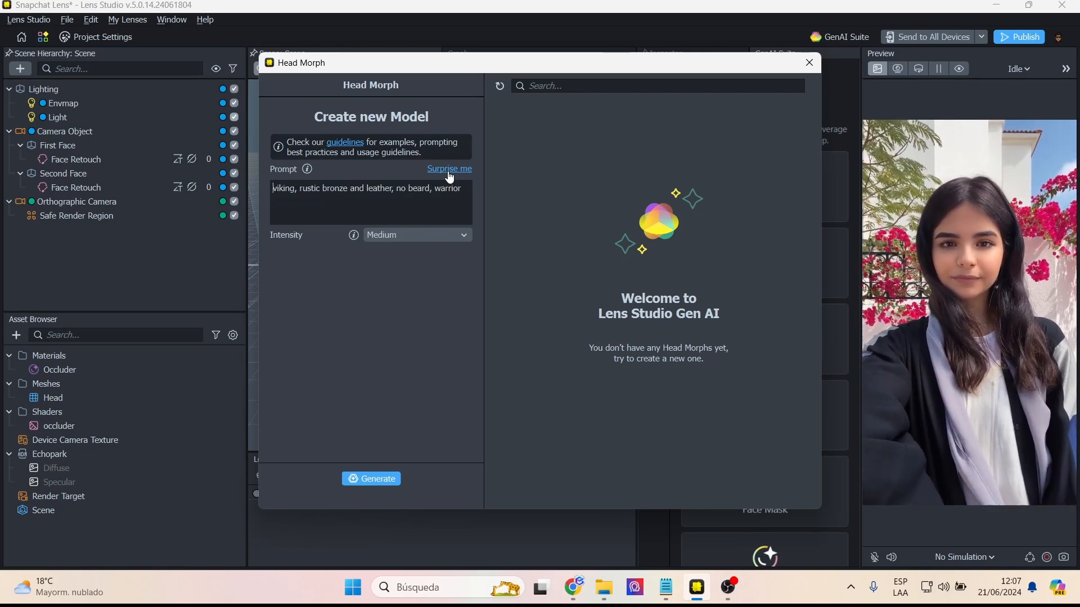
click(440, 231)
click(438, 231)
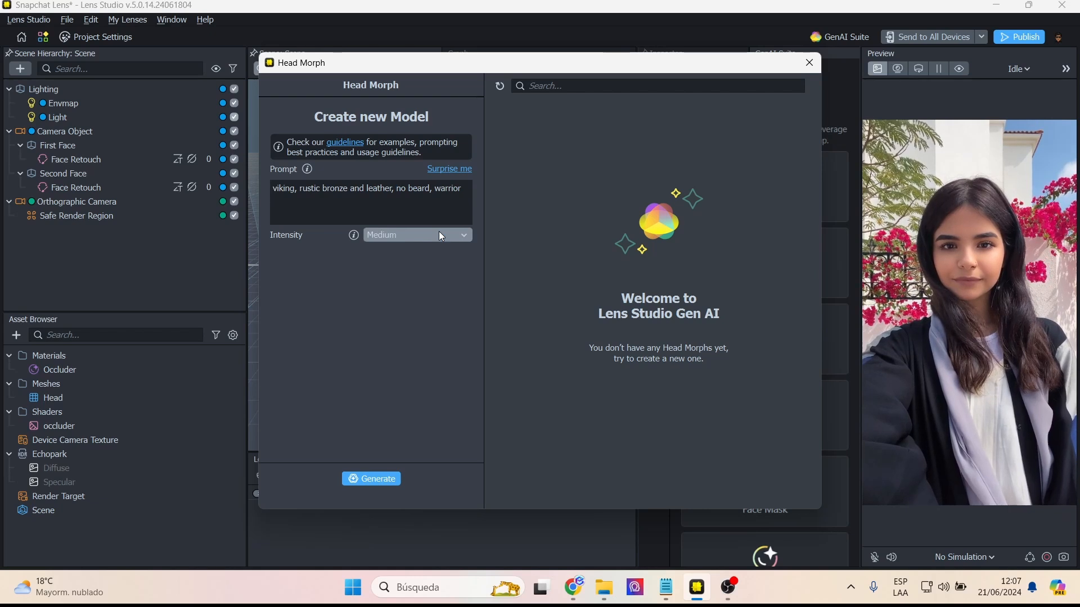
click(362, 479)
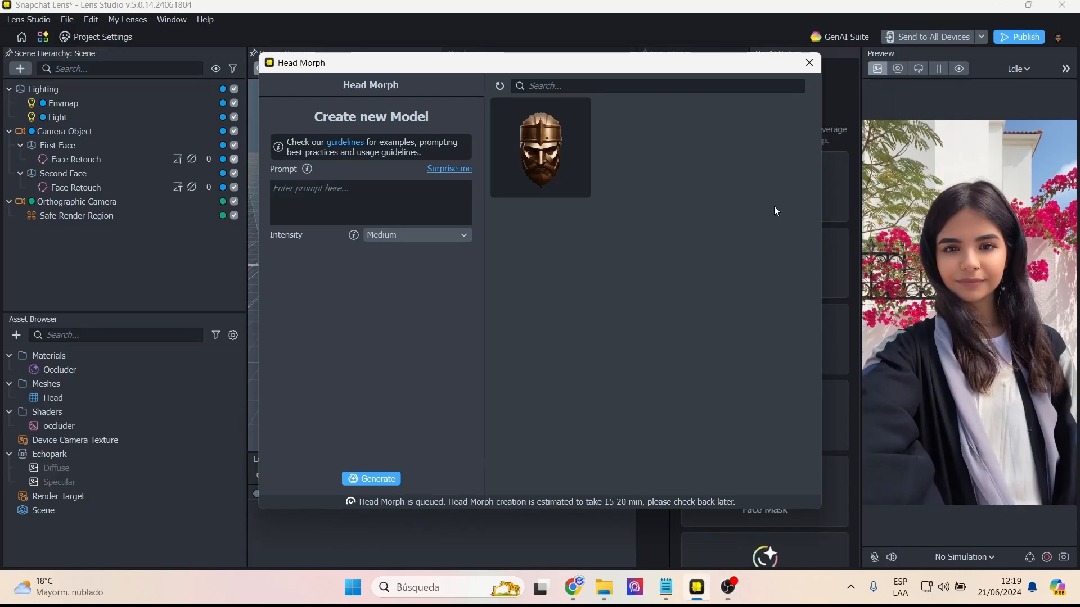
- Import the finished viking Head Morph into the project and close its generator
click(549, 155)
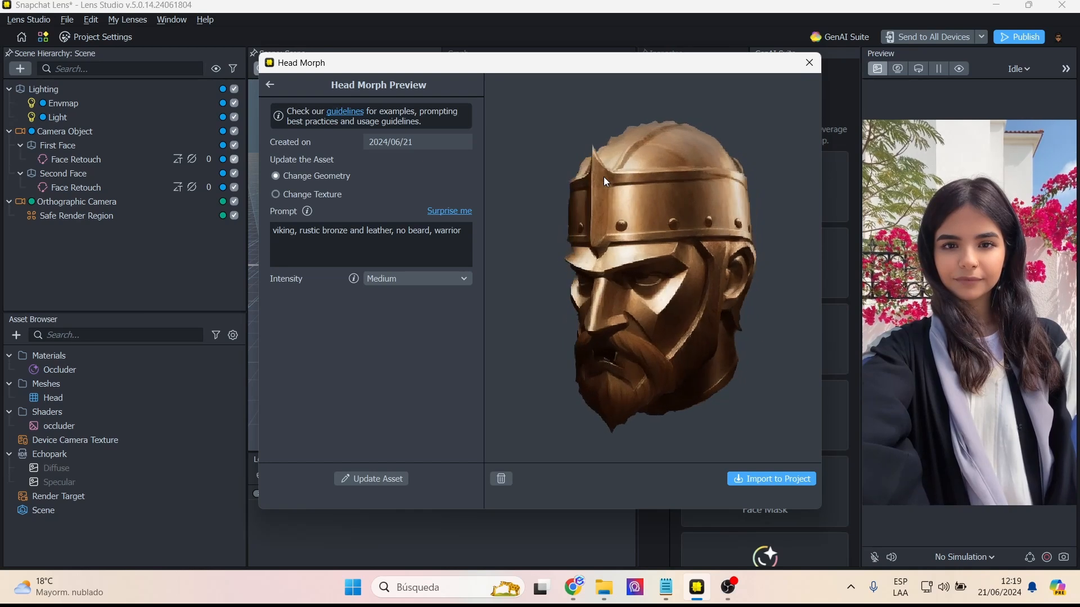
click(774, 478)
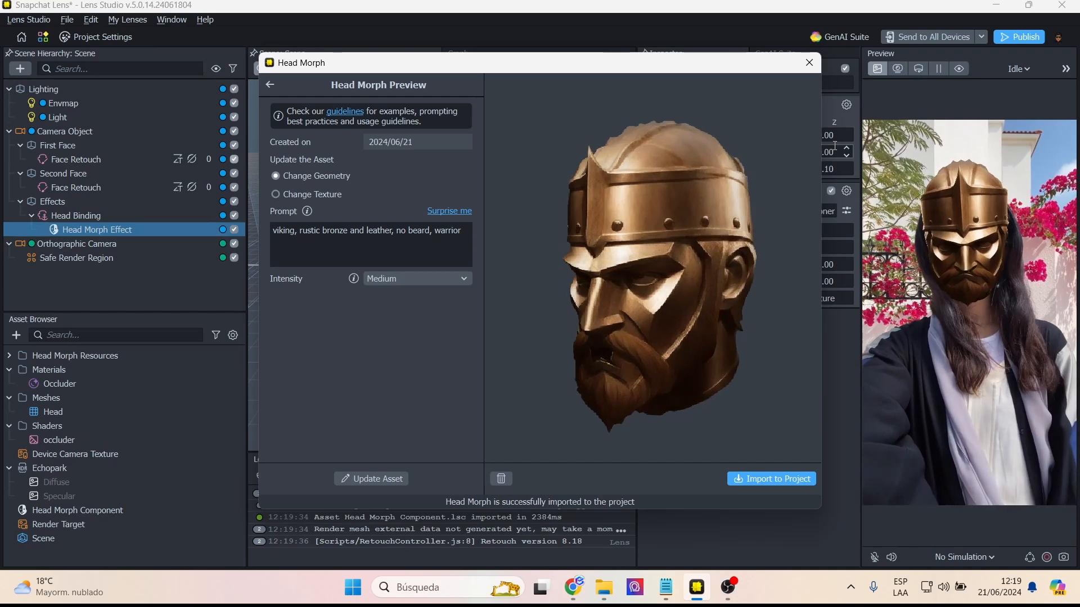
click(808, 63)
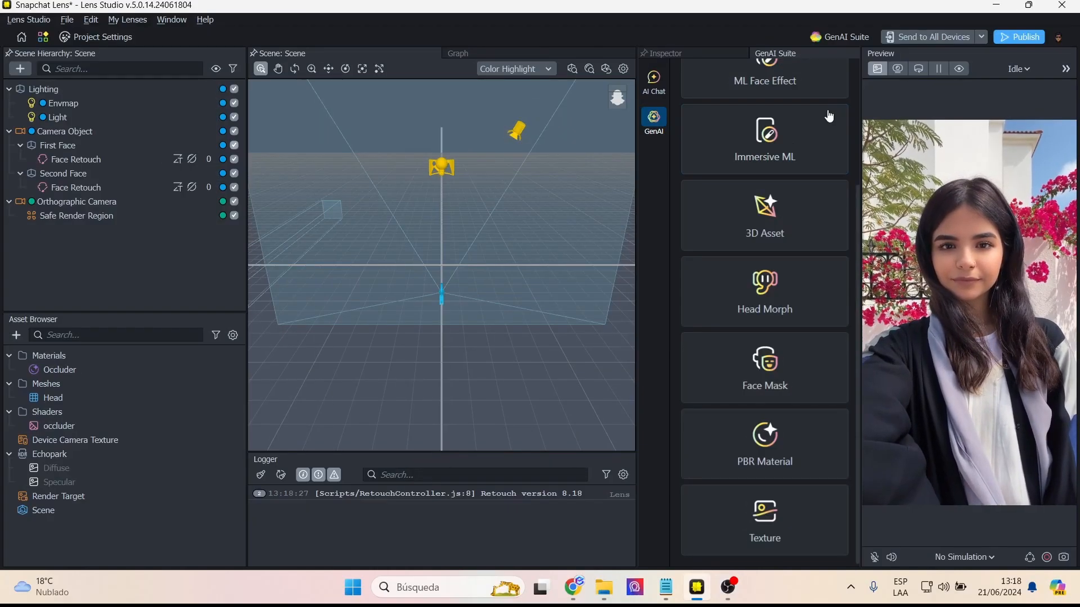
- Generate and apply a Face Mask with prompt "red samurai evil" and negative prompt "glitch, ugly, happy, smile"
scroll(802, 243, up, 3)
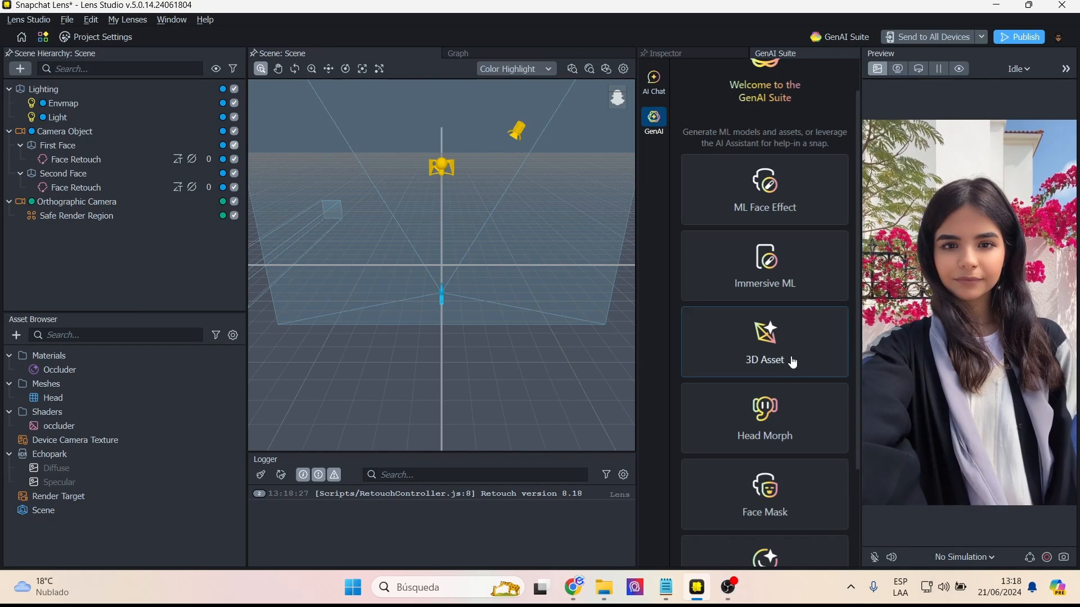
click(780, 496)
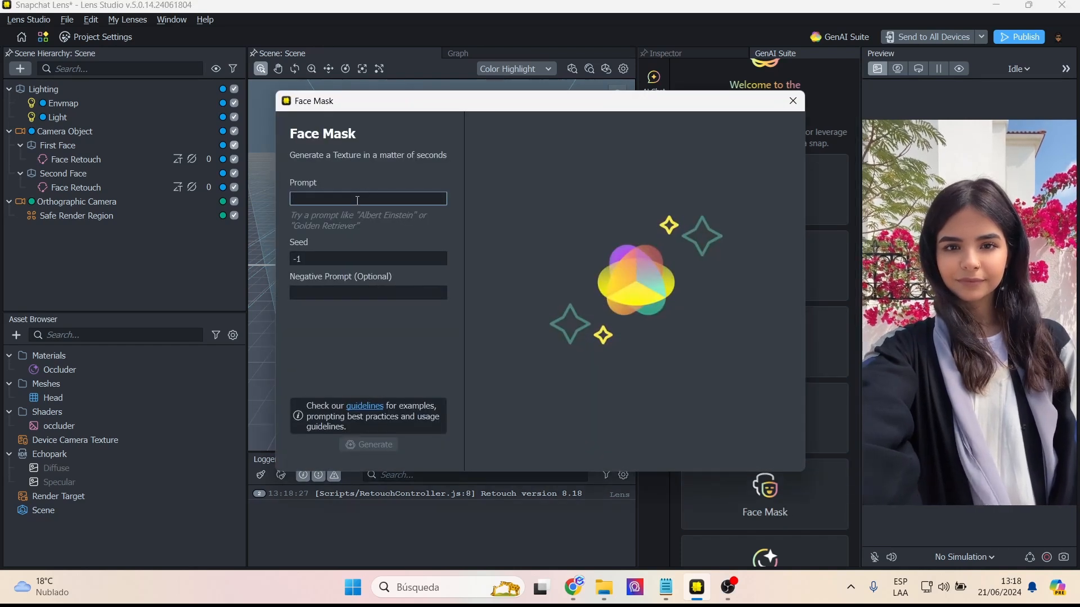
click(357, 199)
text(red samurai evil)
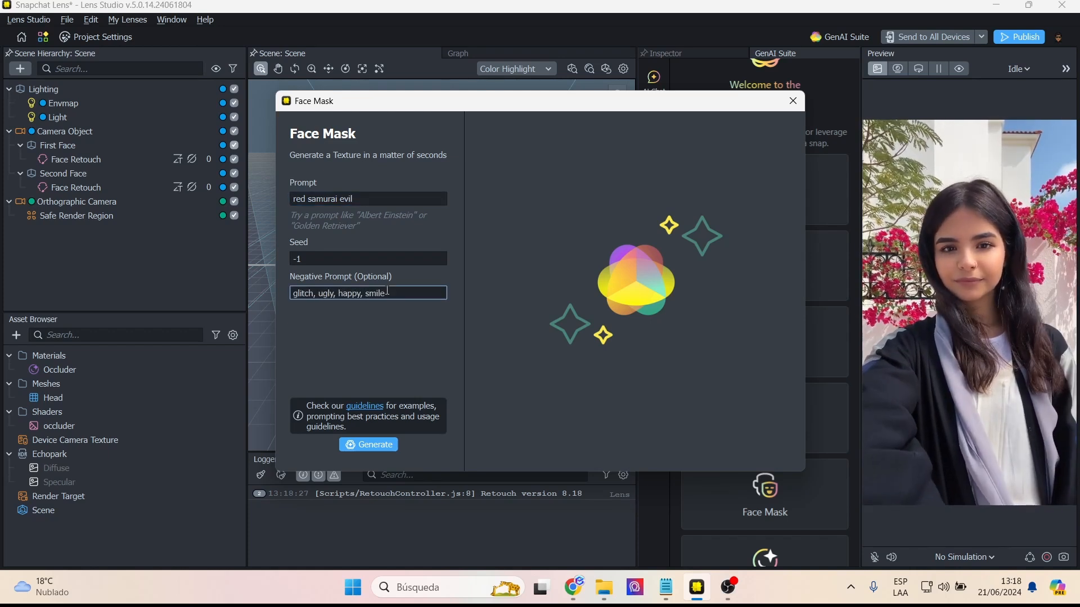
click(387, 444)
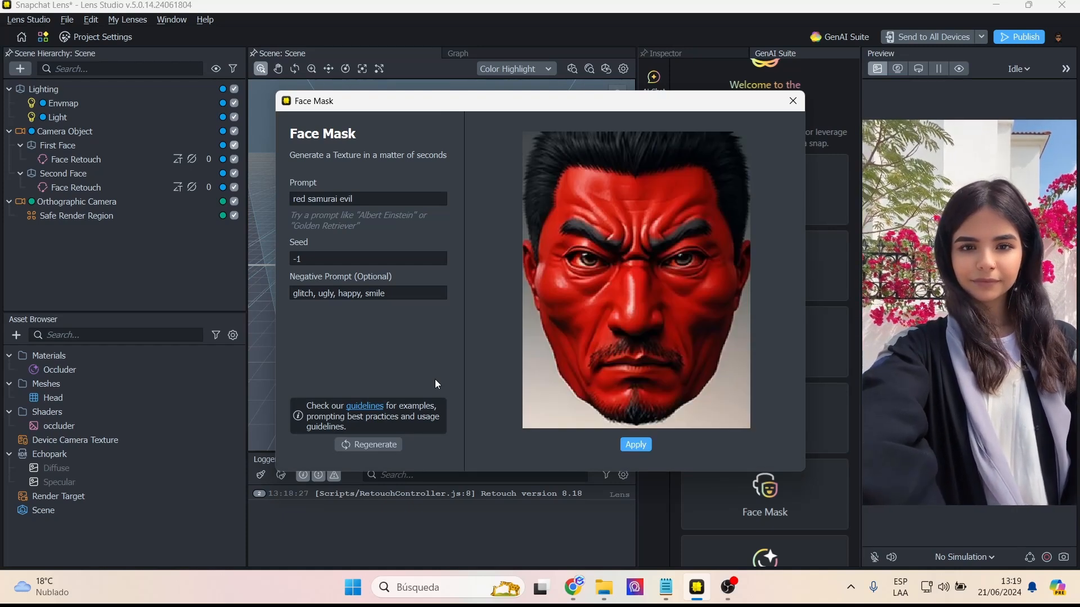
click(626, 447)
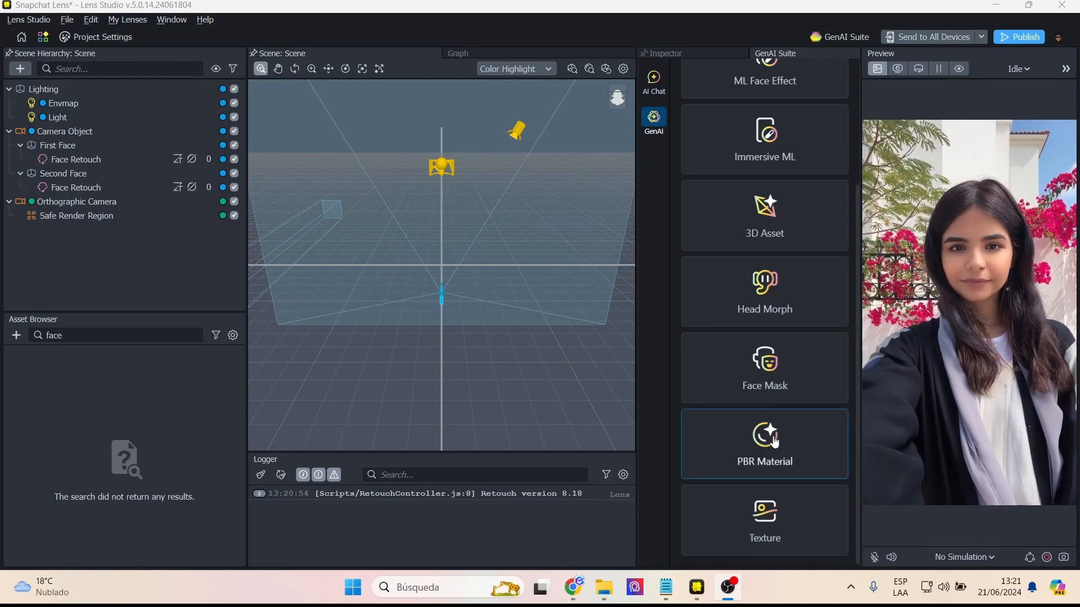
- Generate a PBR Material on the sphere source model from the prompt "pluto planet cold ice"
click(775, 442)
click(369, 271)
click(317, 311)
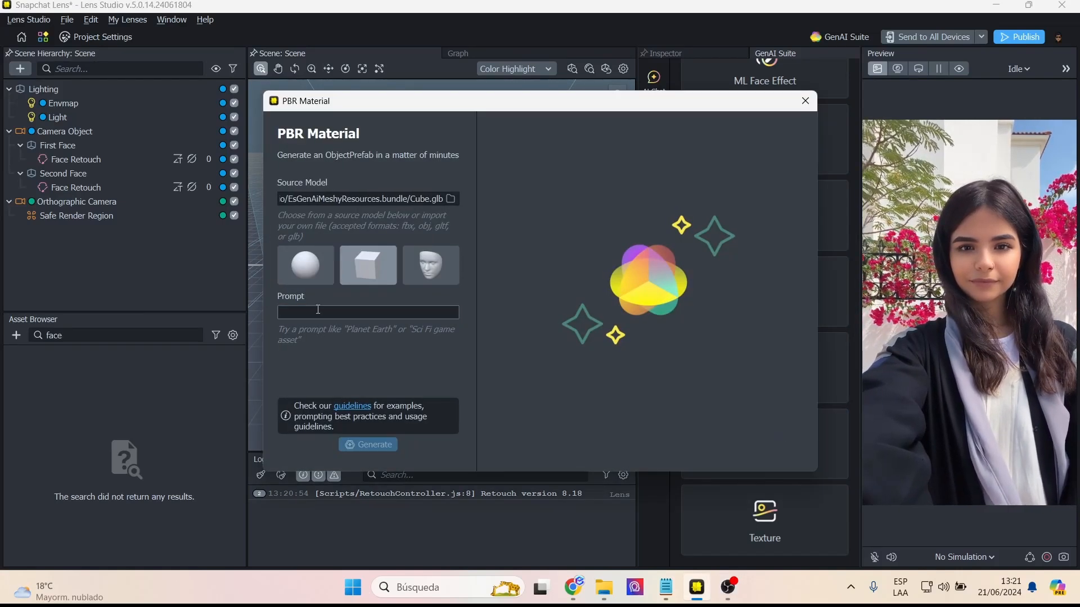
click(294, 270)
click(317, 312)
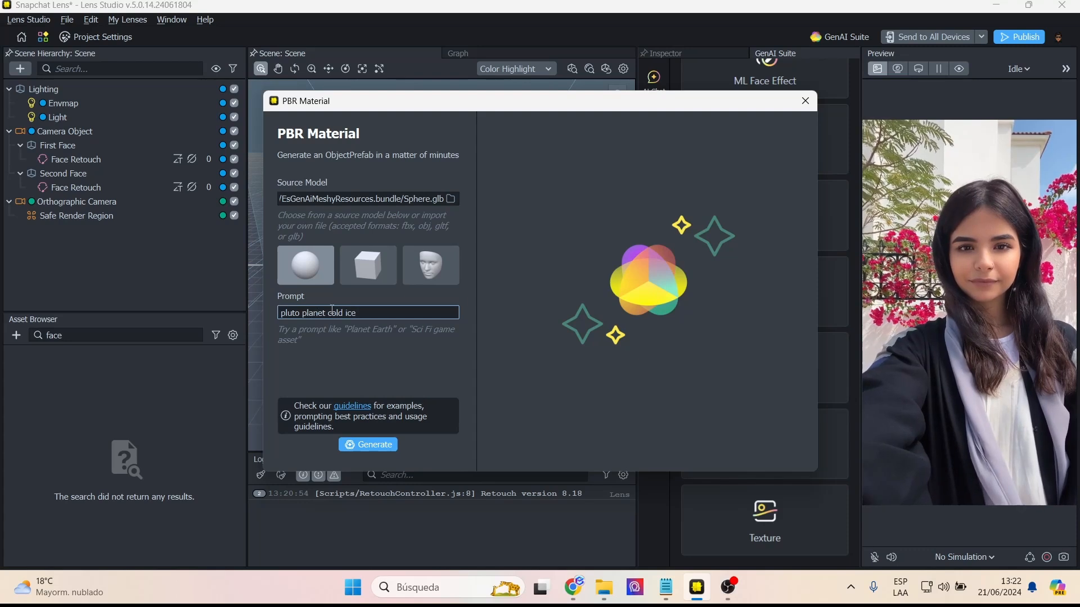
click(384, 443)
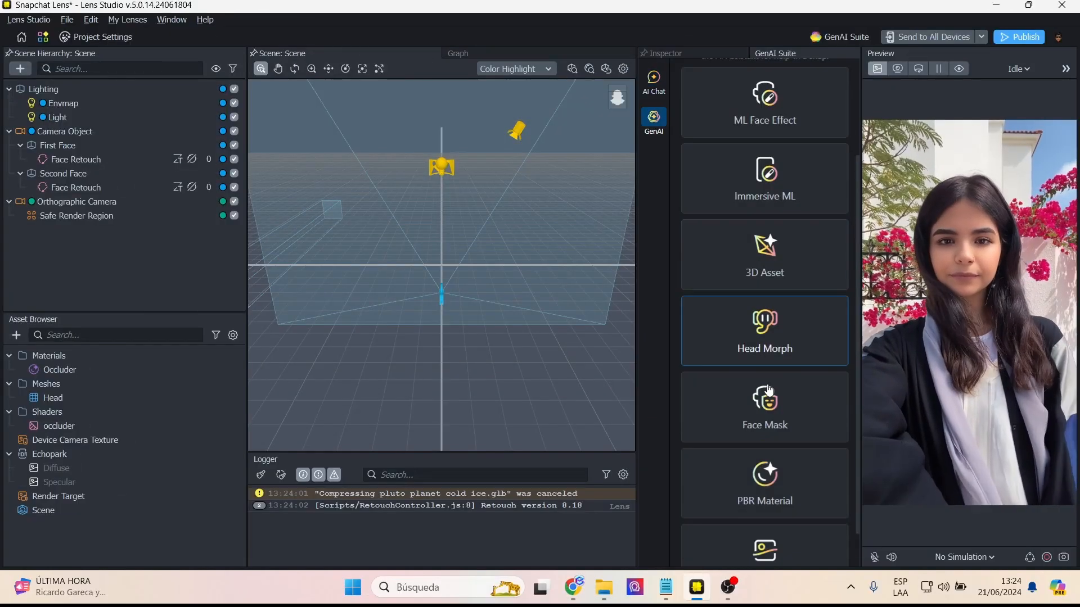
- Generate a Texture with prompt "heavy rain forest" and negative prompt "glitch, bad, ugly", then regenerate it with the prompt changed to "heavy rain"
scroll(769, 389, down, 1)
click(764, 520)
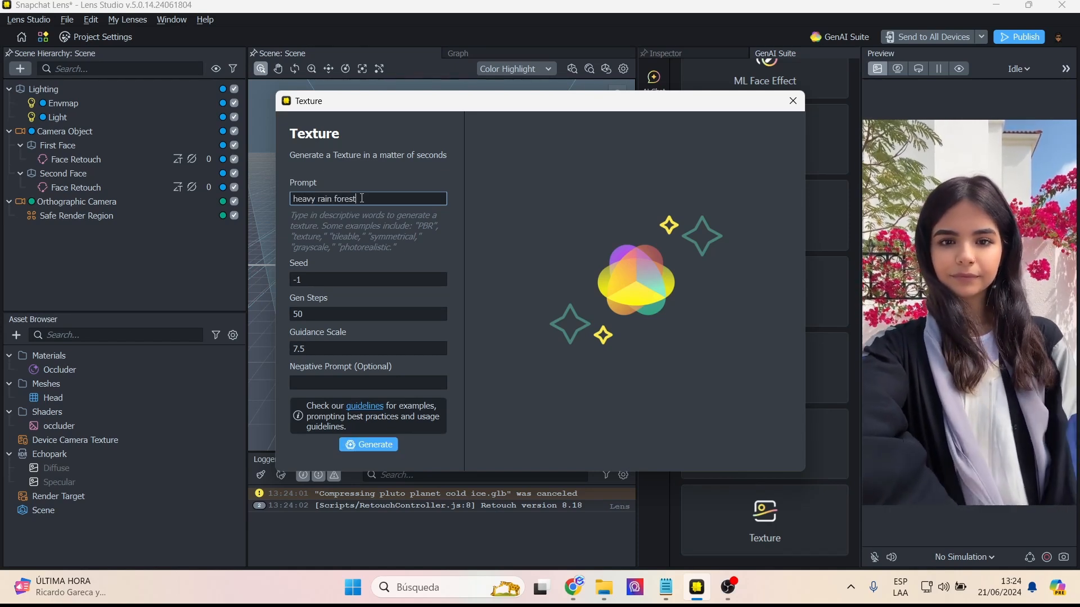
click(376, 384)
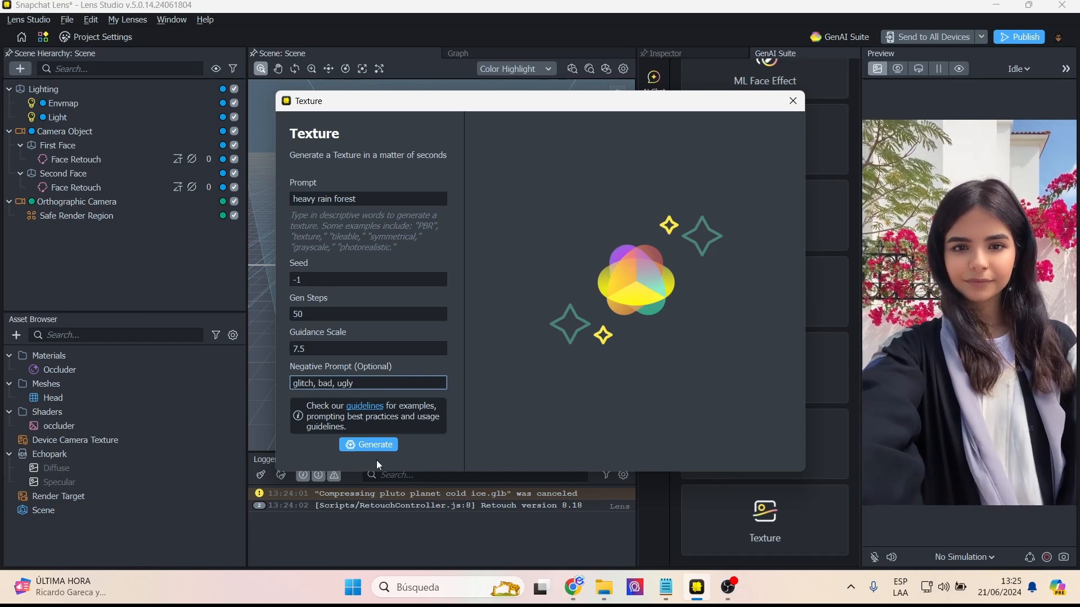
click(370, 445)
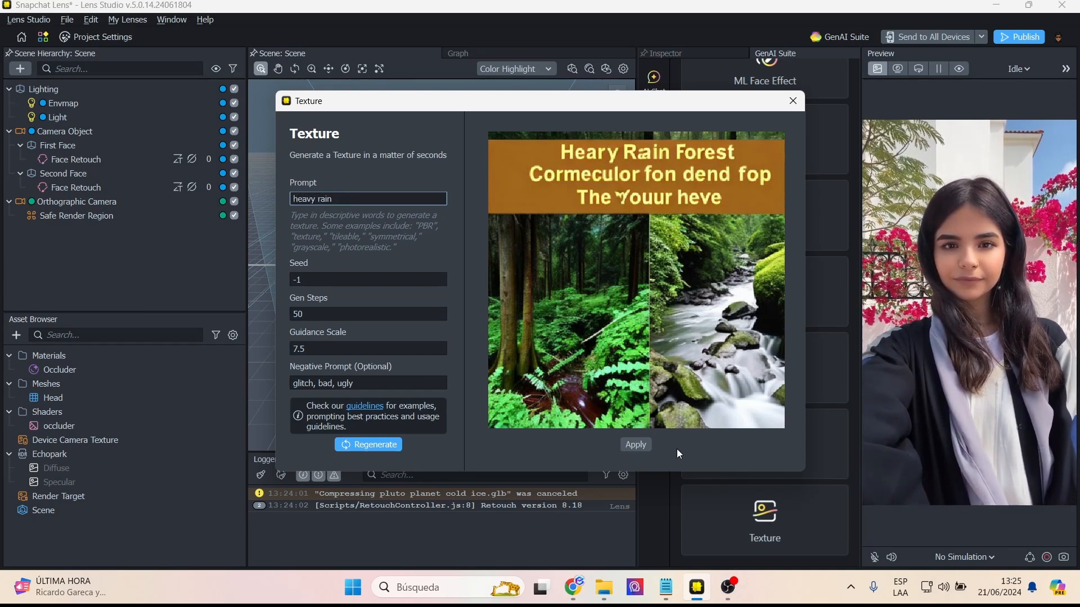
click(390, 445)
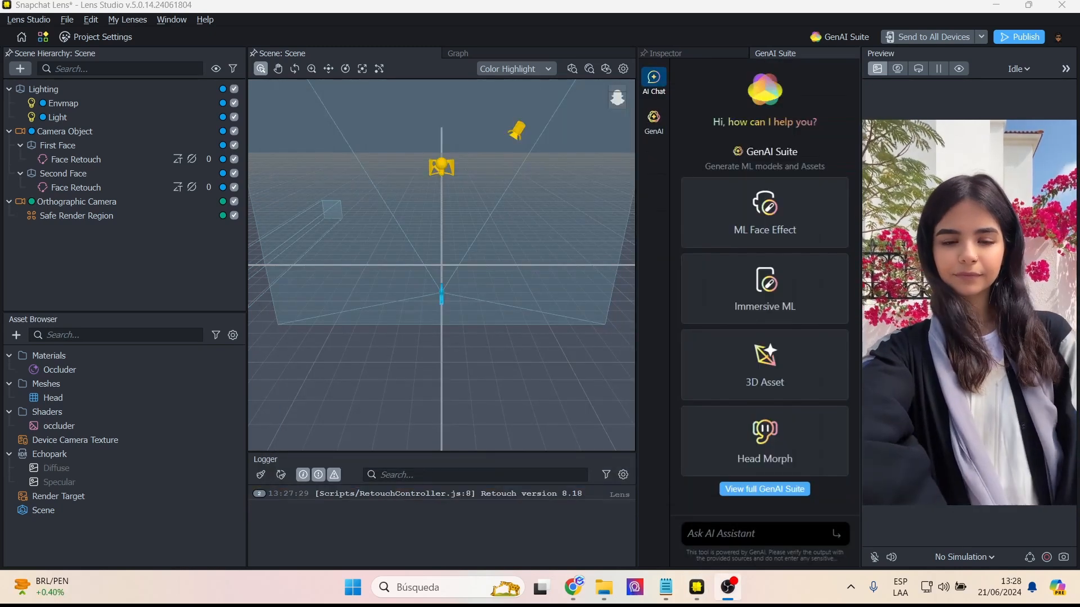
- Ask the AI Assistant "how to create a business card with a sphere in the center?"
click(706, 532)
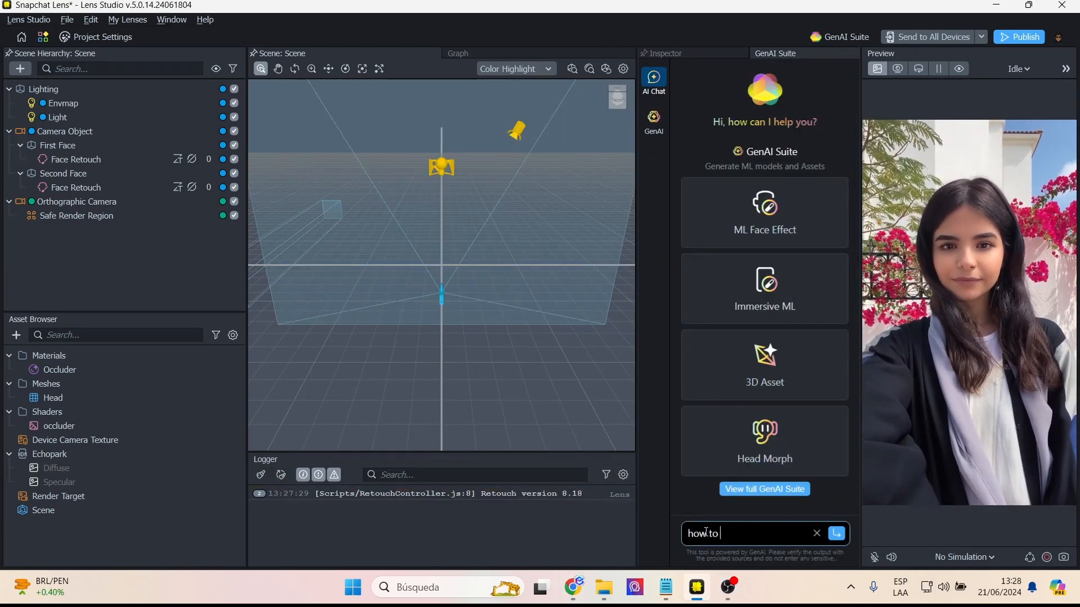
text(how to create a busines)
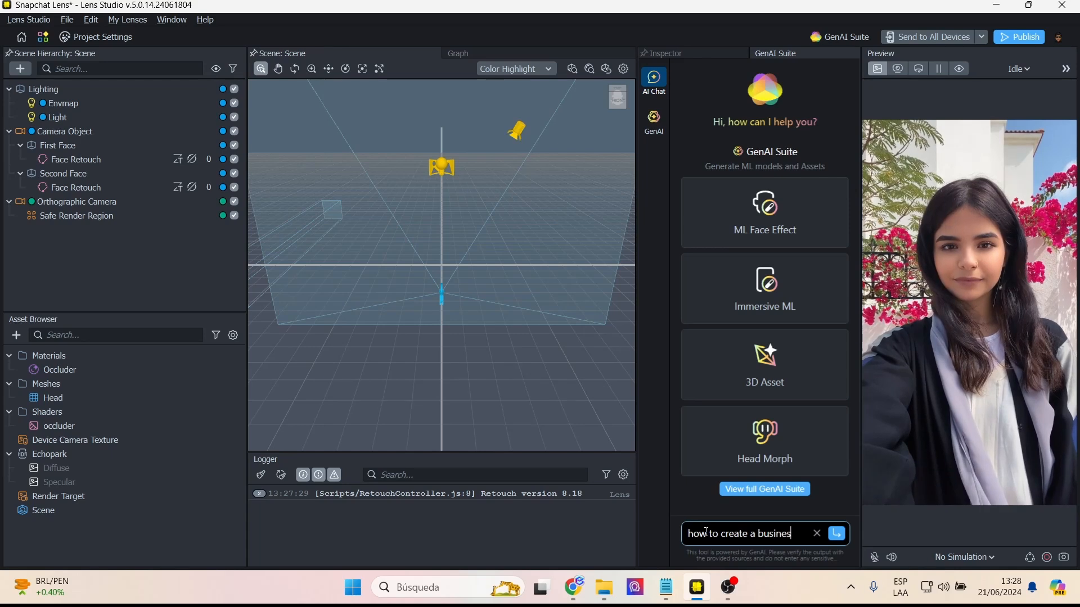
text(s card with a sph)
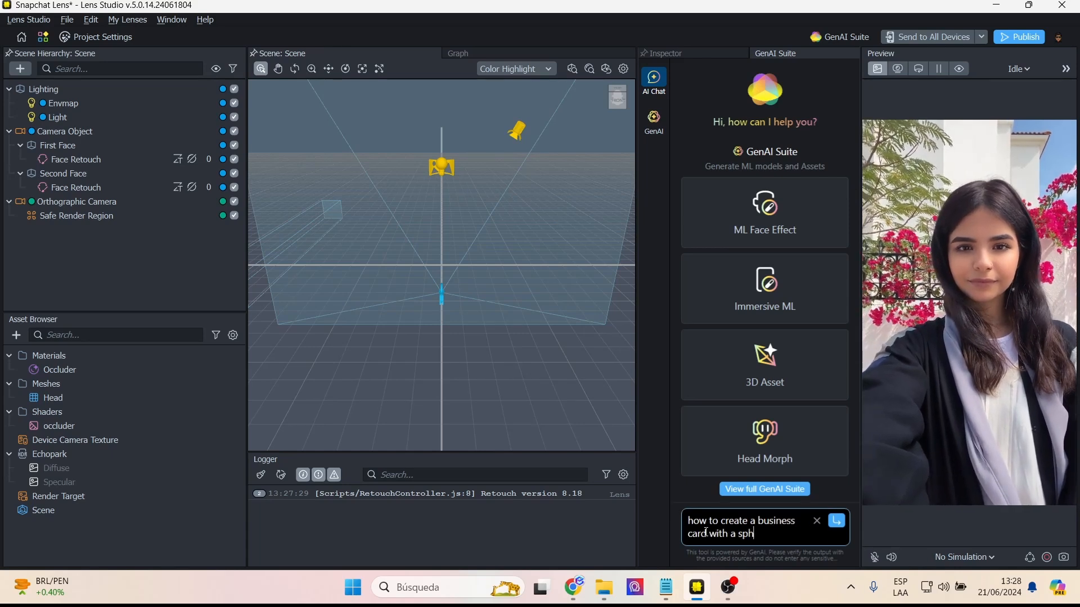
text(ere in the center?)
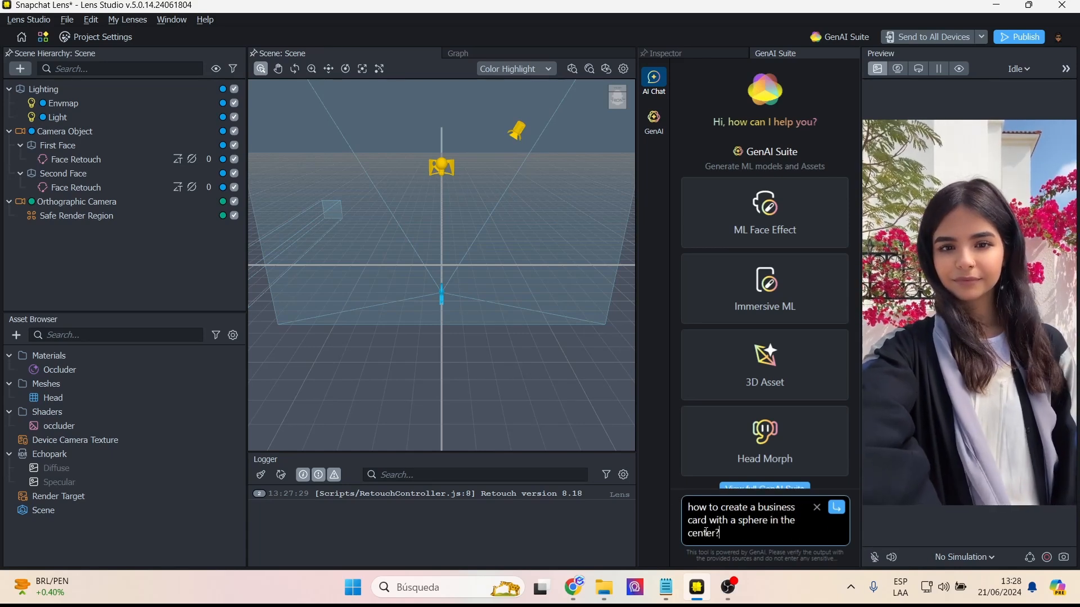
click(837, 510)
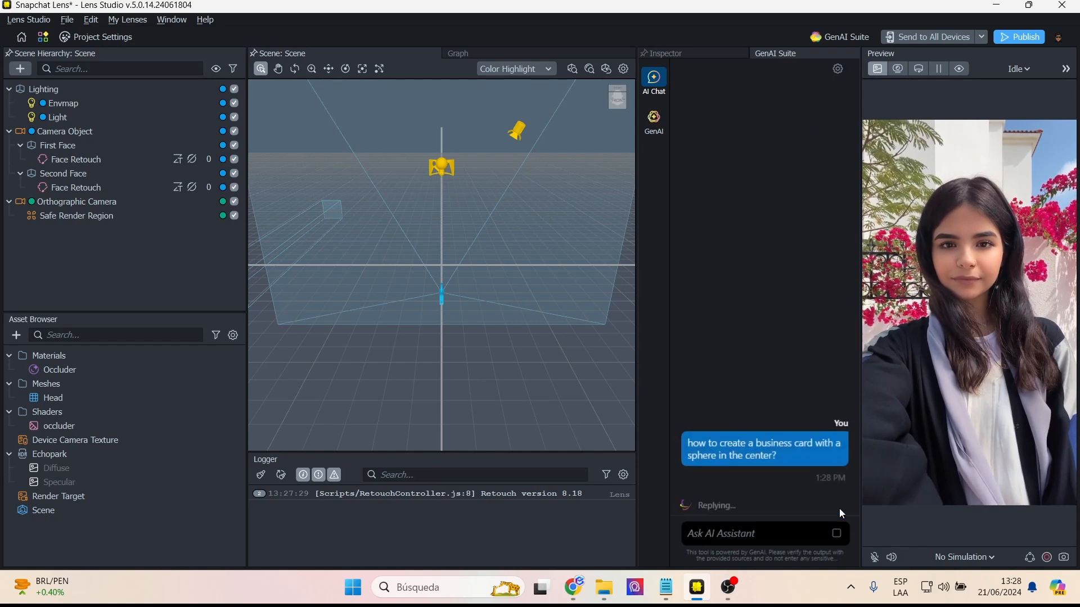